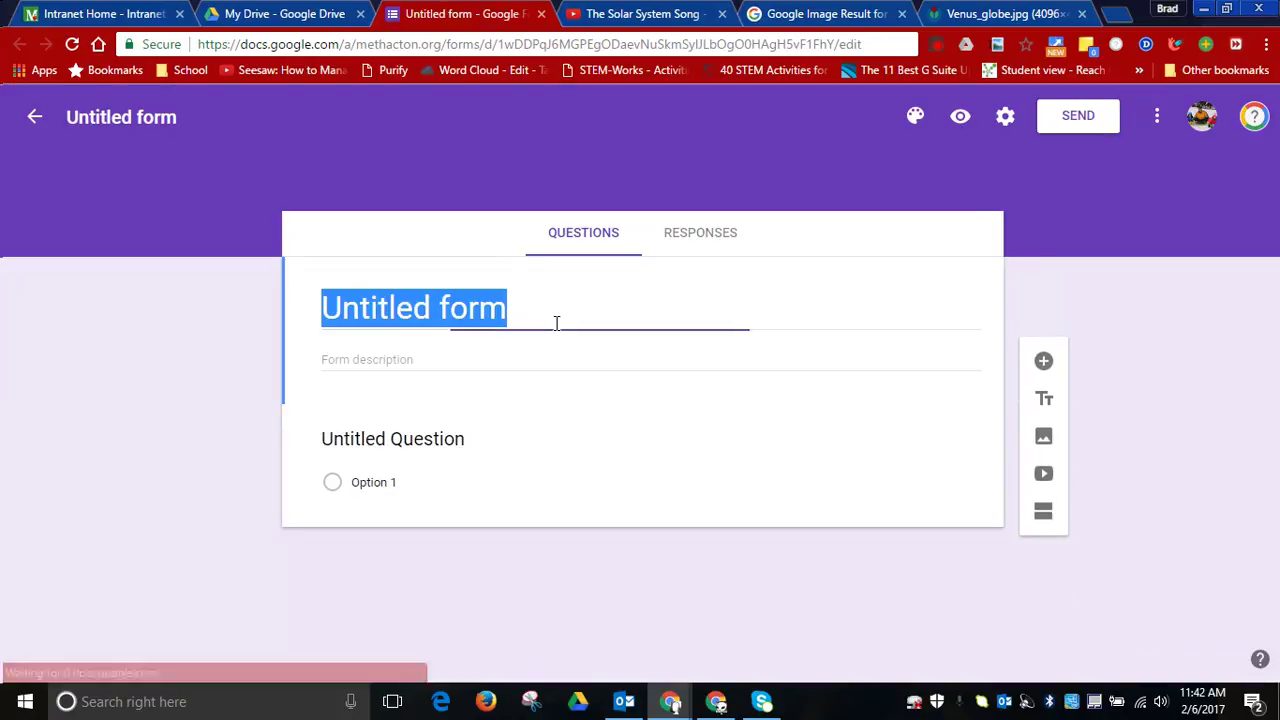
Title the form "Sample Form" and enter "Description" as its description.
{"action": "type", "text": "Sample Form"}
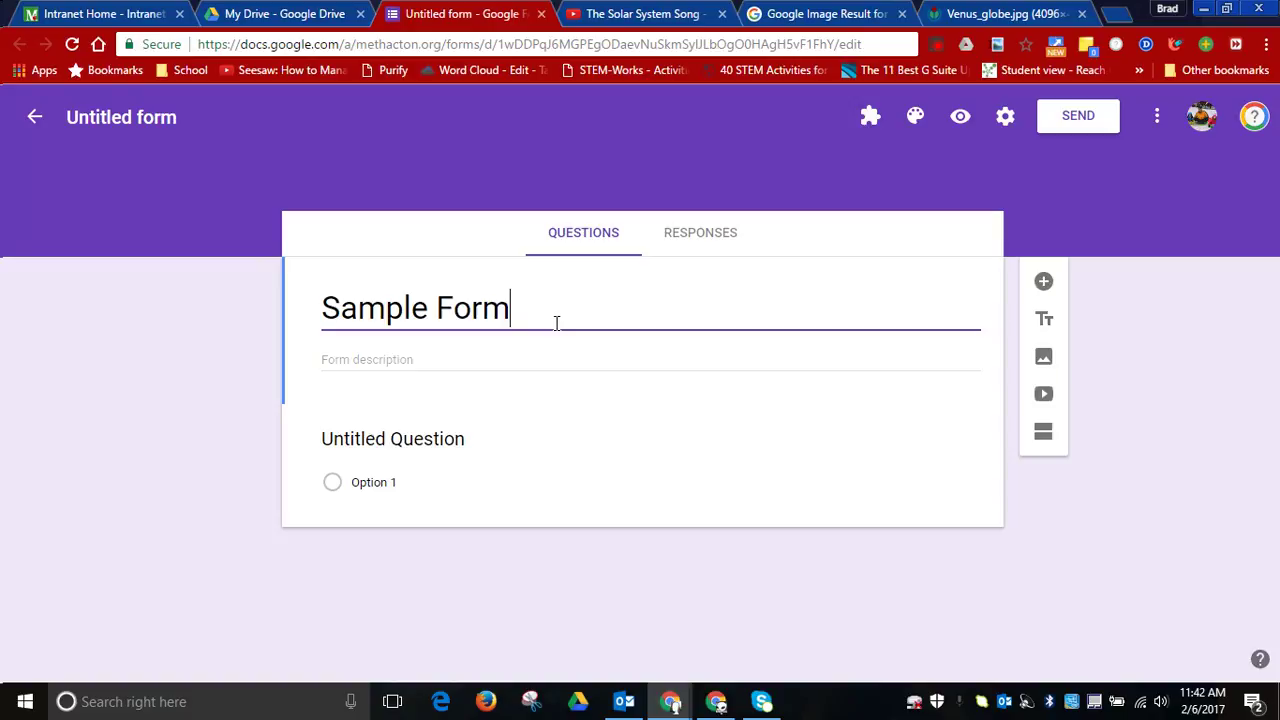
{"action": "left_click", "coordinate": [473, 362]}
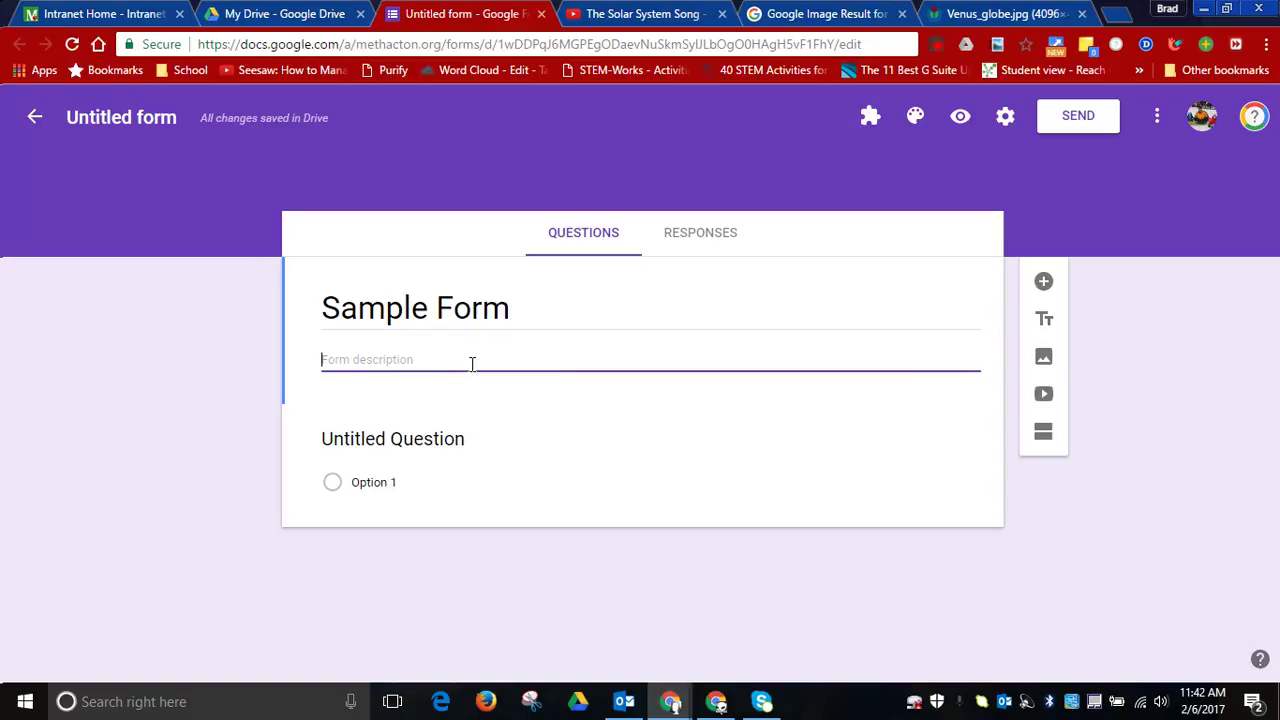
{"action": "type", "text": "Description"}
Turn the untitled question into a required short-answer question named "Name".
{"action": "left_click", "coordinate": [500, 451]}
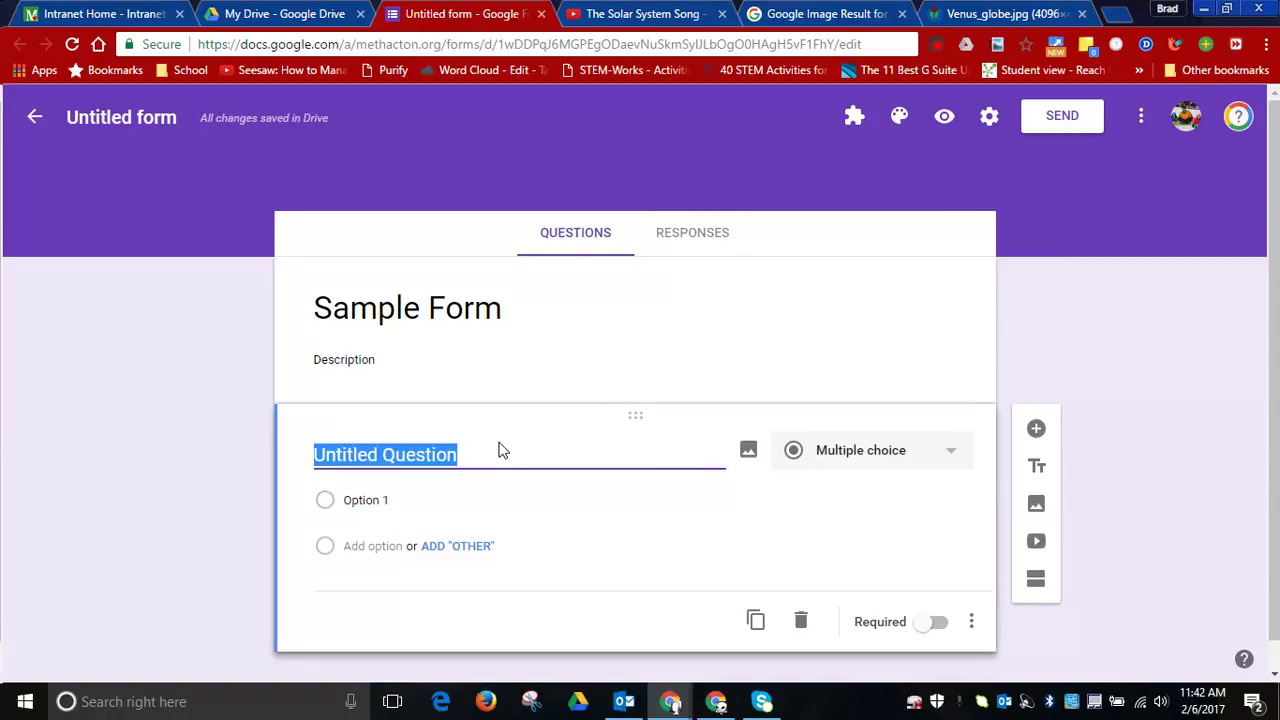
{"action": "left_click", "coordinate": [948, 460]}
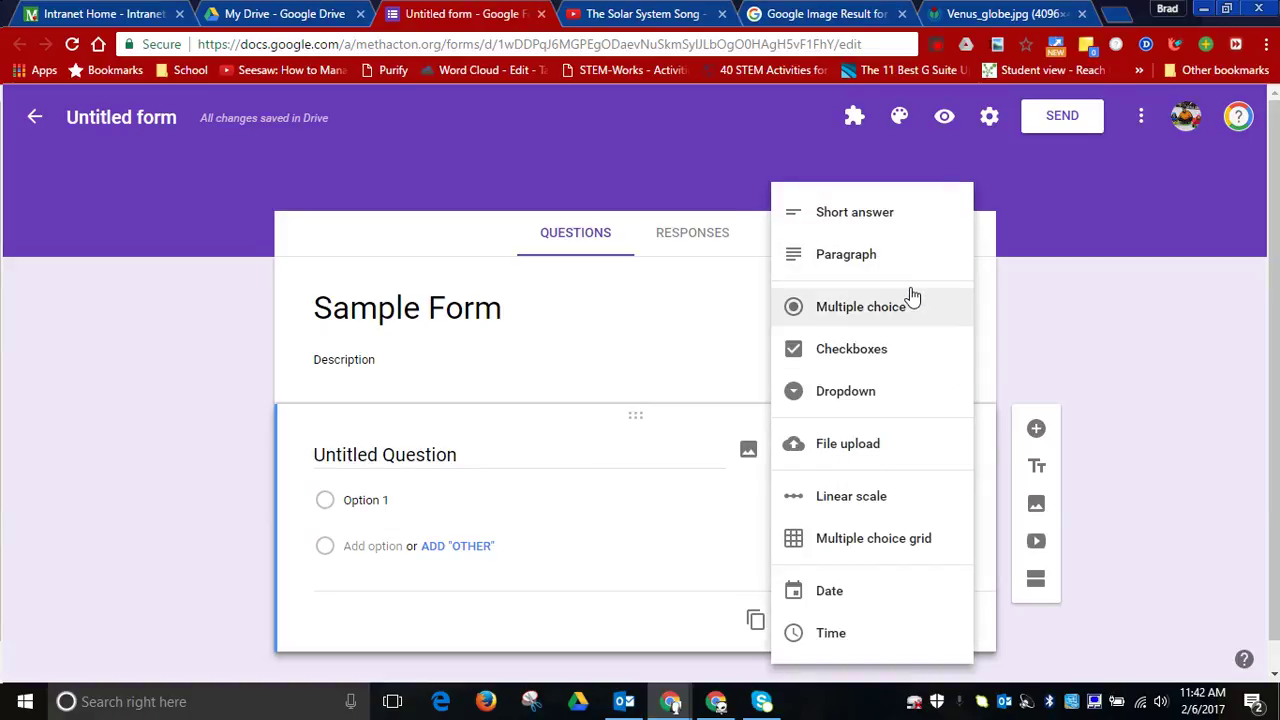
{"action": "left_click", "coordinate": [518, 456]}
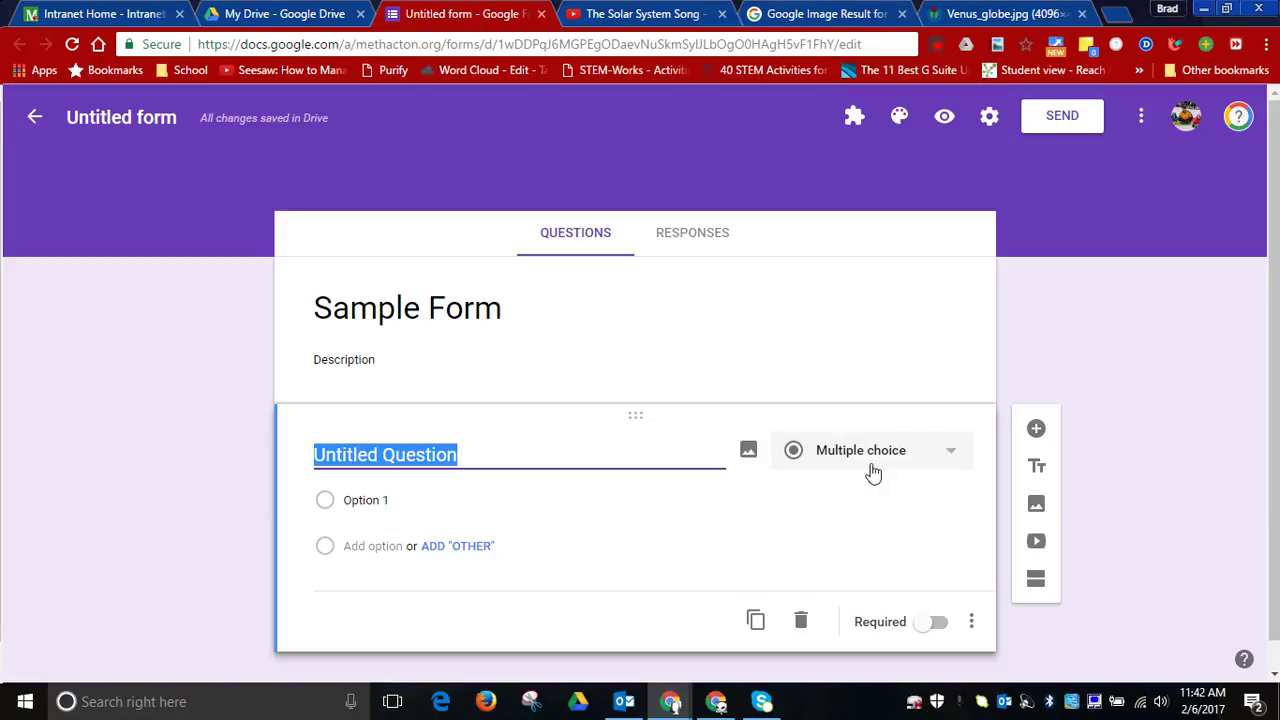
{"action": "type", "text": "Name"}
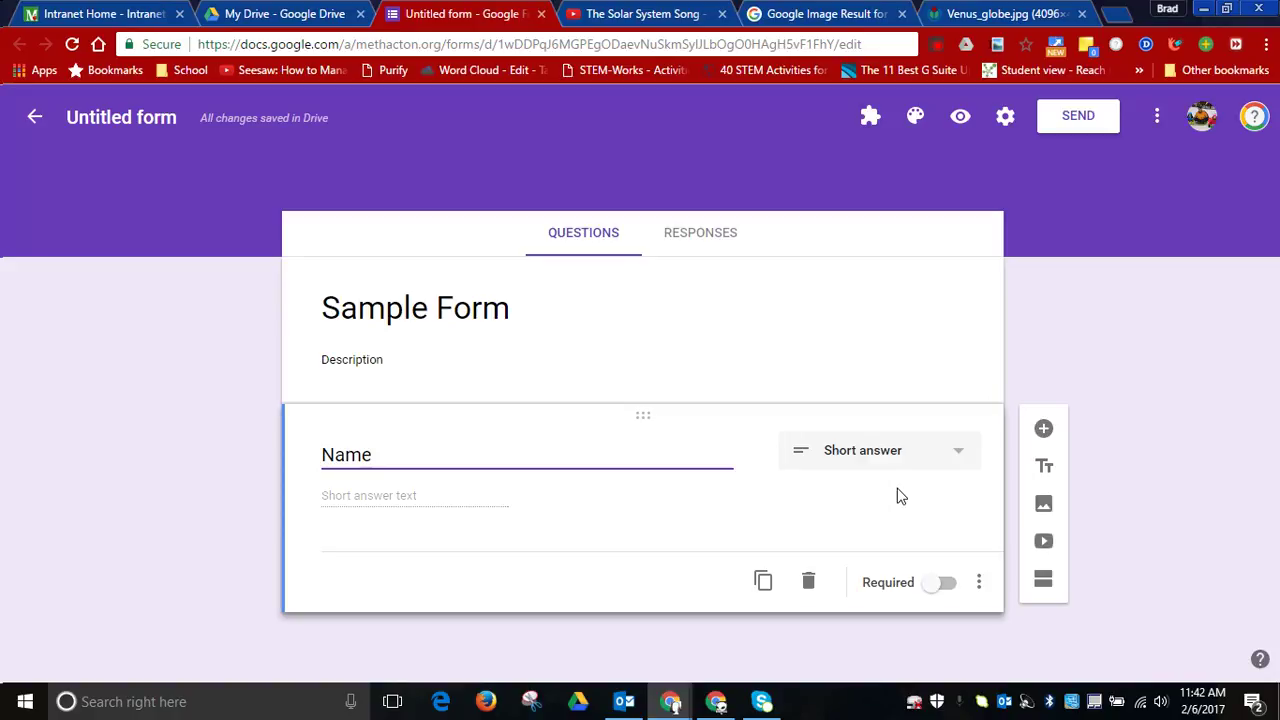
{"action": "left_click", "coordinate": [940, 583]}
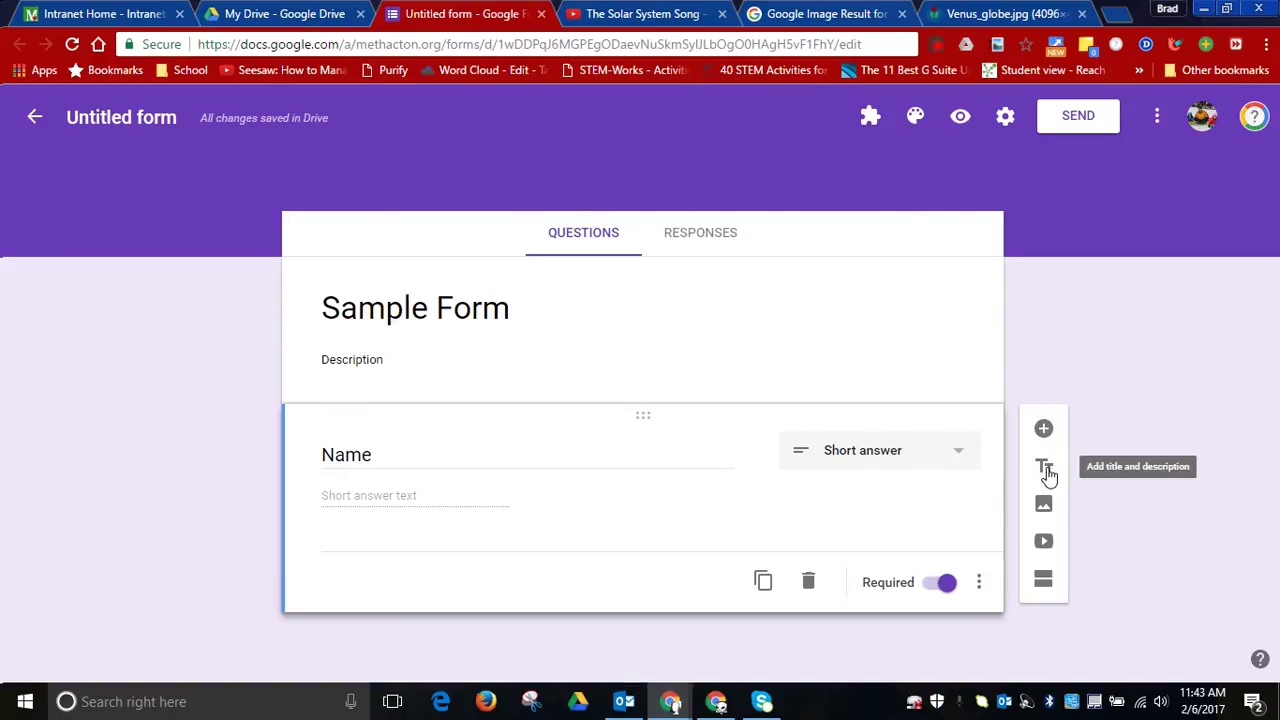
Add a second section to the form after the Name question.
{"action": "left_click", "coordinate": [1043, 585]}
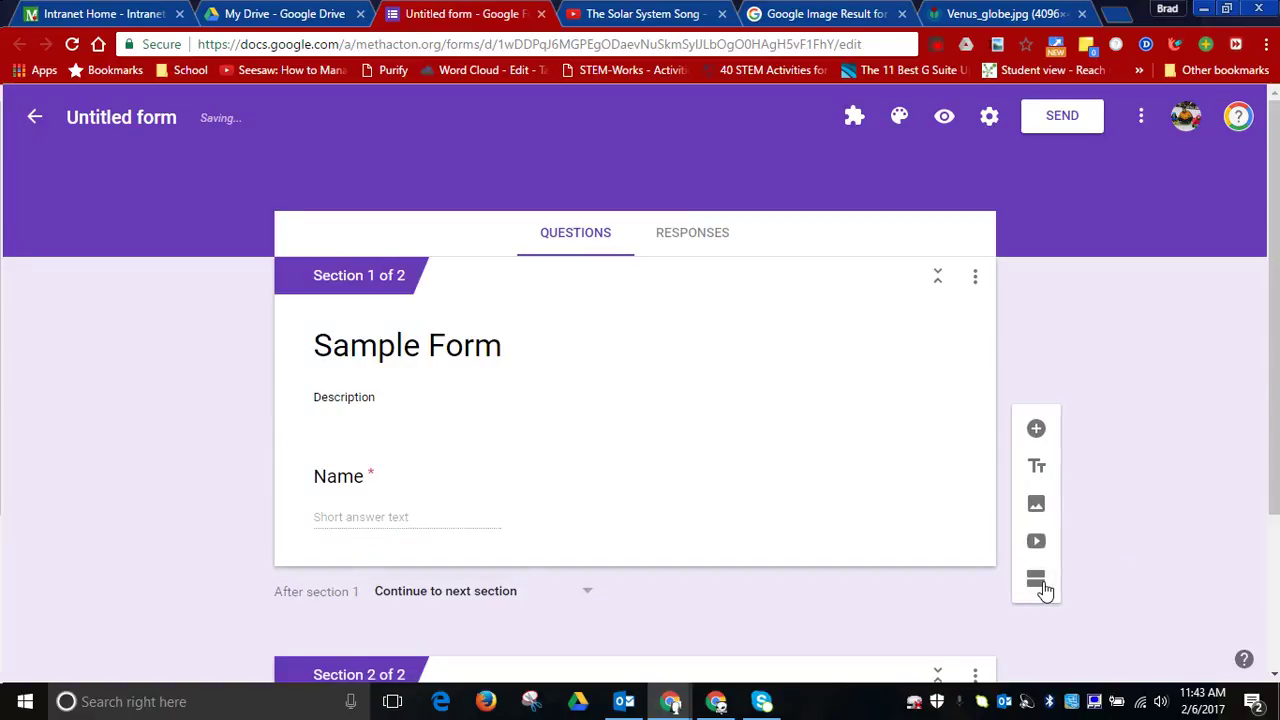
{"action": "scroll", "coordinate": [1265, 477], "scroll_direction": "down", "scroll_amount": 1}
{"action": "scroll", "coordinate": [1265, 477], "scroll_direction": "down", "scroll_amount": 1}
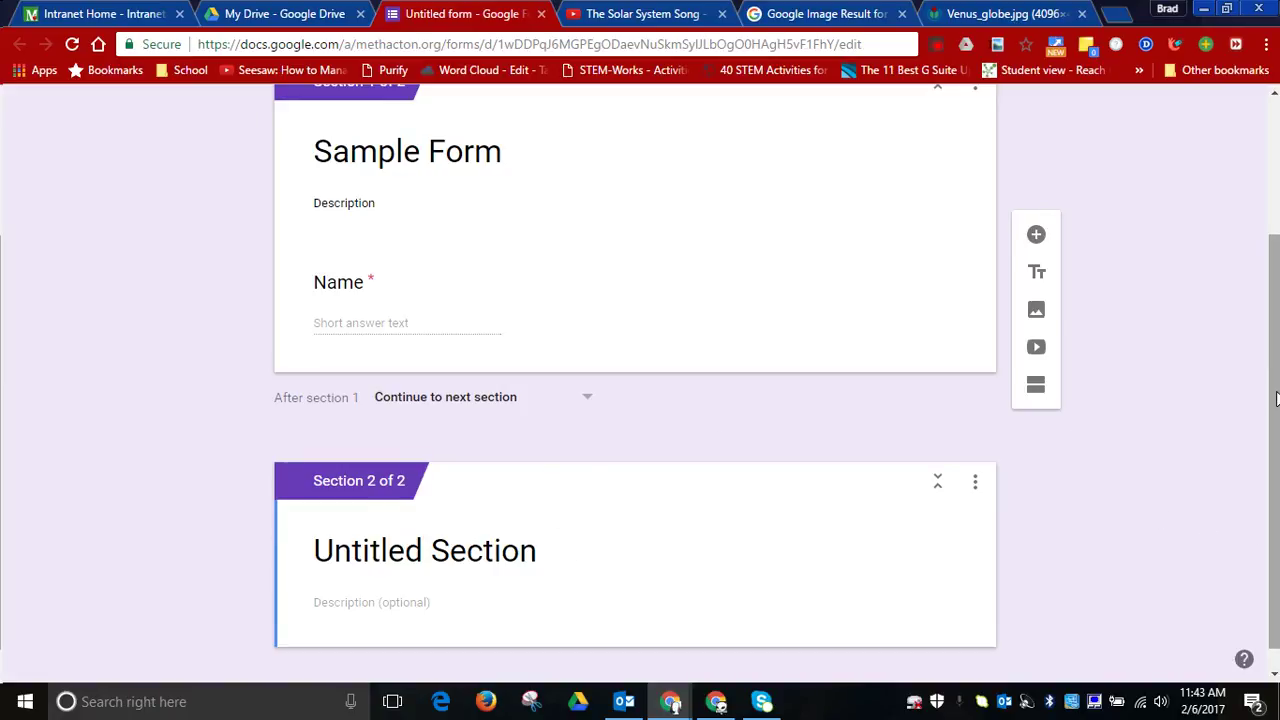
{"action": "scroll", "coordinate": [1243, 395], "scroll_direction": "down", "scroll_amount": 1}
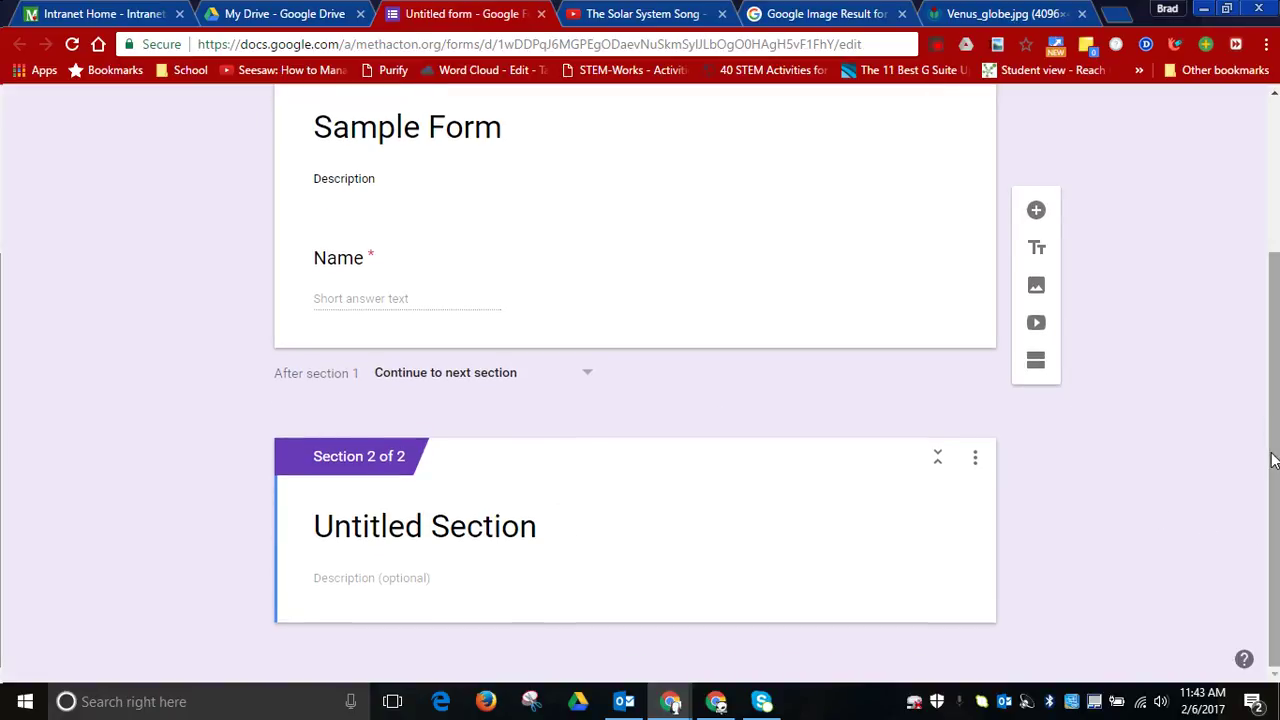
{"action": "left_click", "coordinate": [563, 531]}
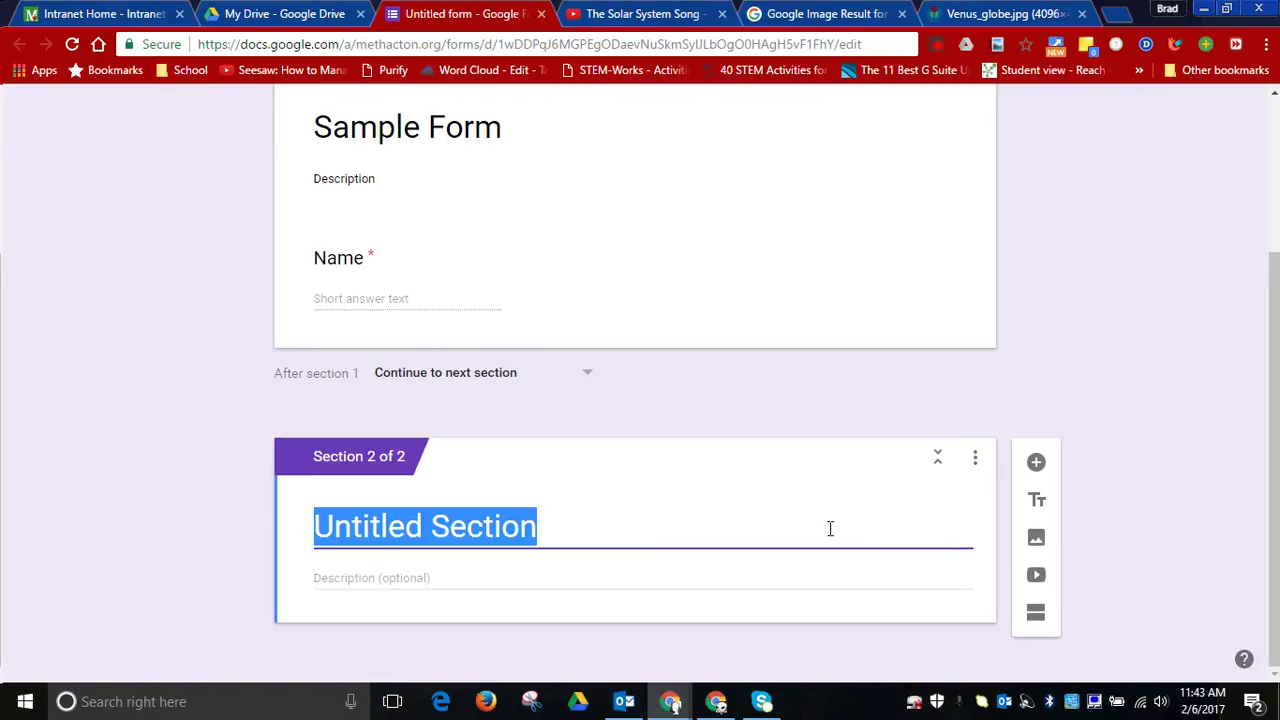
Add a multiple-choice question to section 2 that asks "What is 2 + 2?".
{"action": "left_click", "coordinate": [1036, 465]}
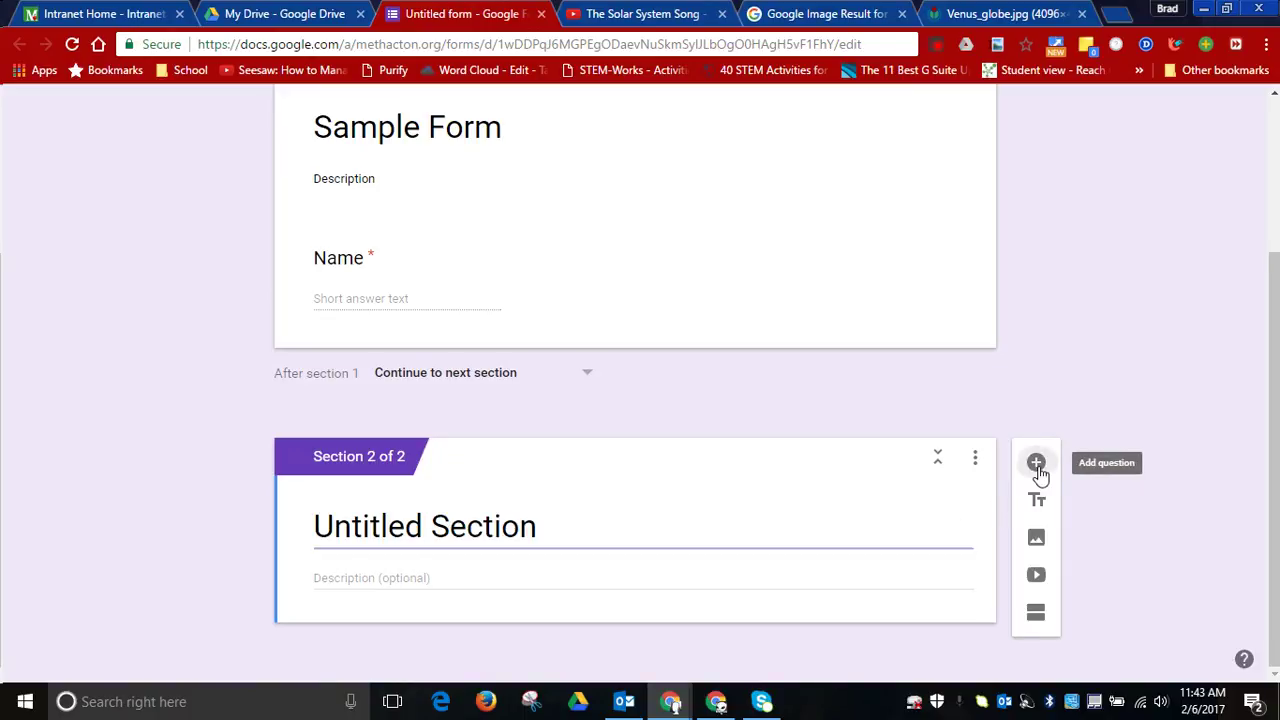
{"action": "left_click_drag", "start_coordinate": [1277, 314], "coordinate": [1272, 443]}
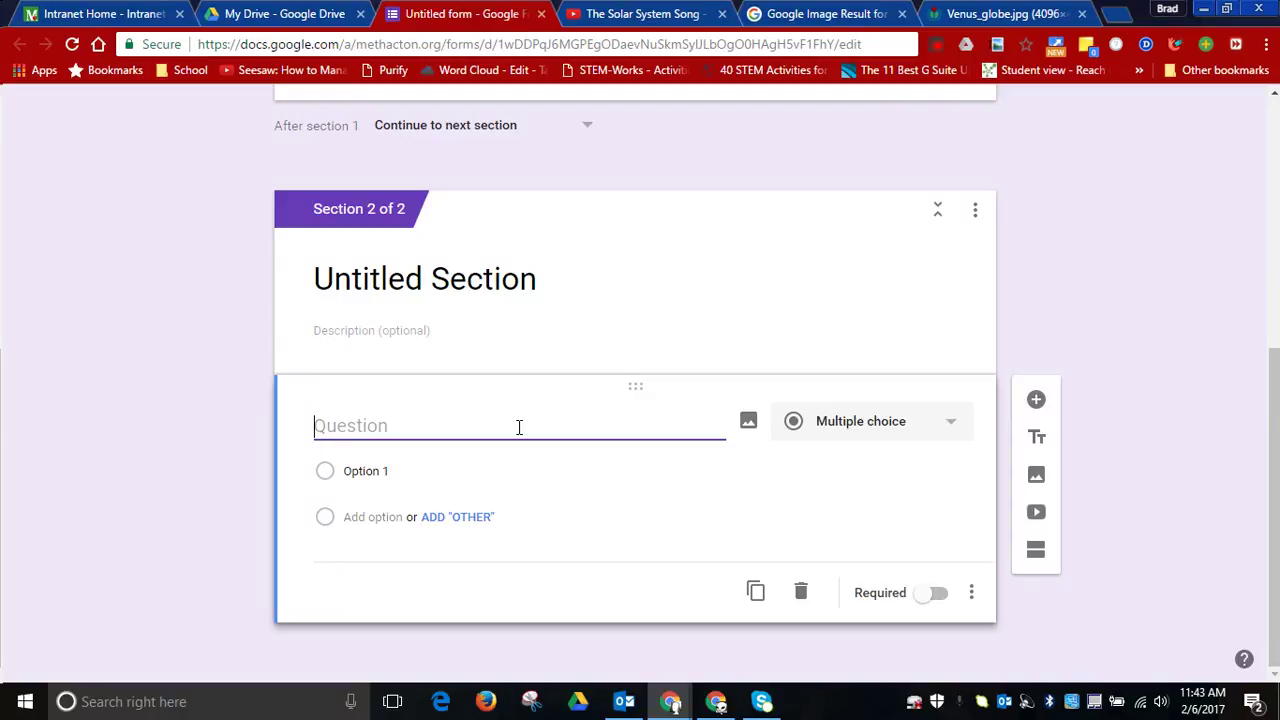
{"action": "type", "text": "WHat"}
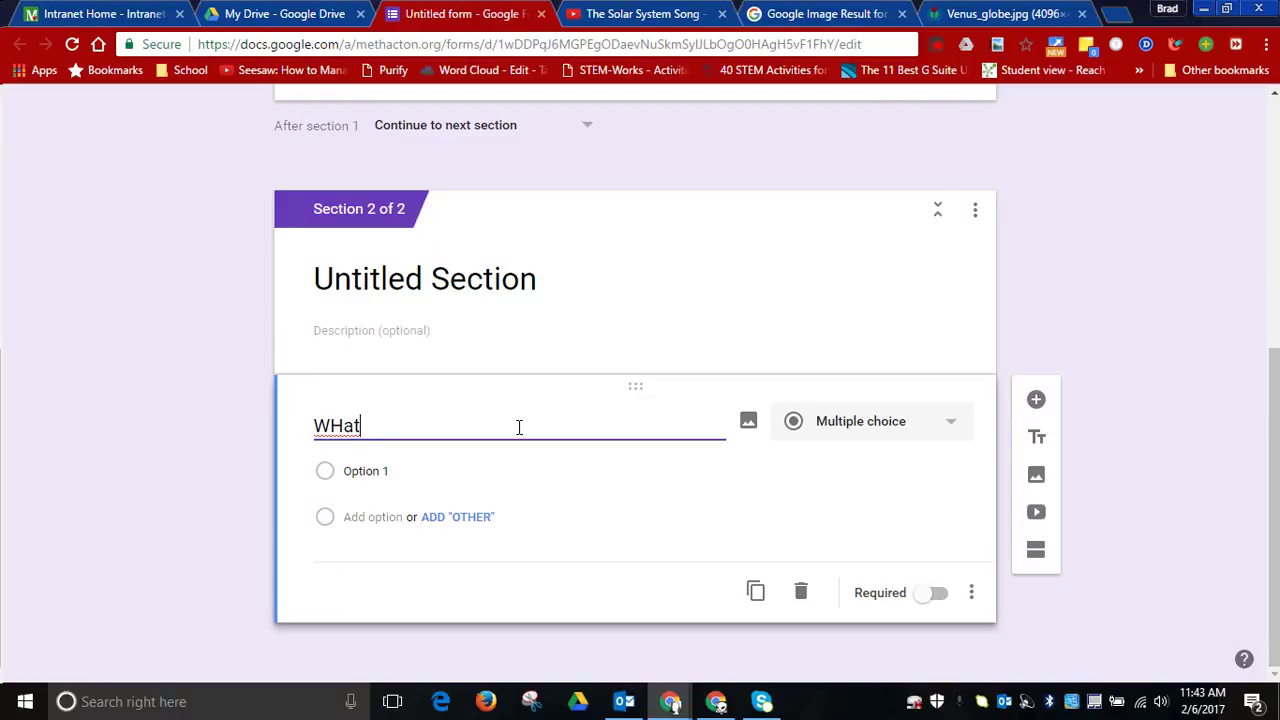
{"action": "key", "text": "BackSpace"}
{"action": "key", "text": "BackSpace"}
{"action": "key", "text": "BackSpace"}
{"action": "type", "text": "hat is 2 +"}
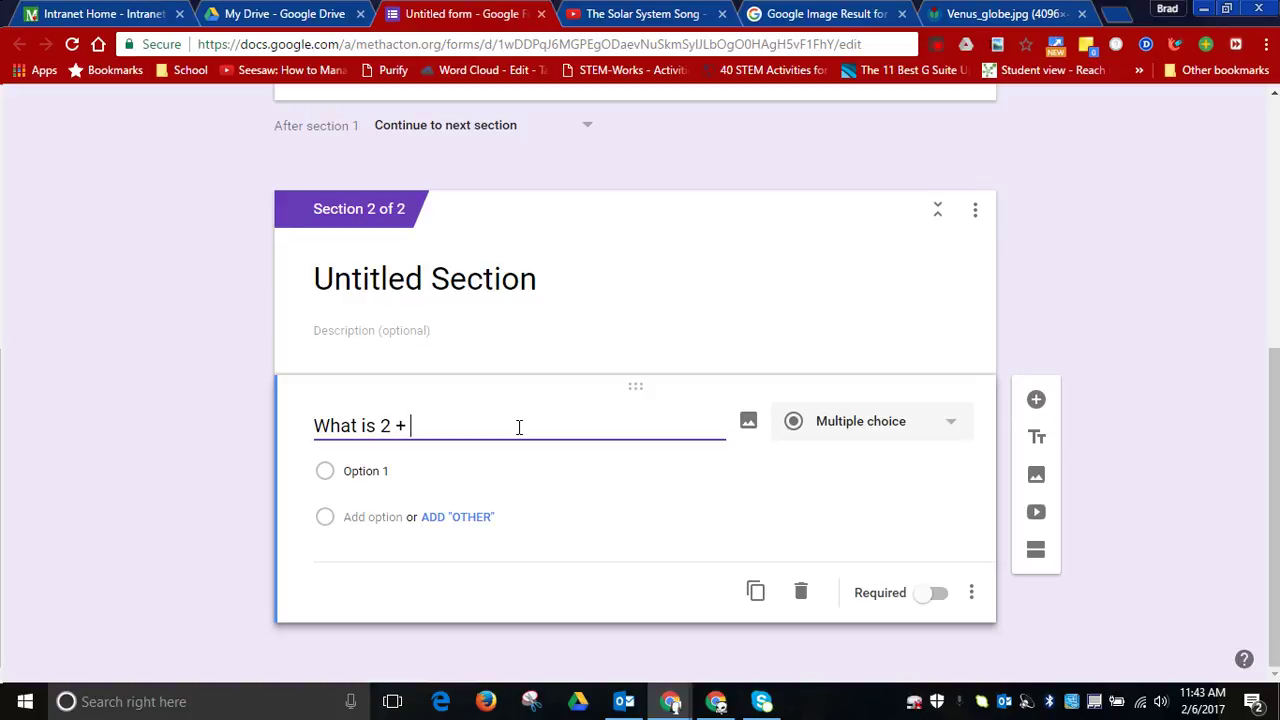
{"action": "type", "text": " @"}
{"action": "key", "text": "BackSpace"}
{"action": "type", "text": "2?"}
Give the 2 + 2 question the answer options "A. 6", "B. 4" and "C. 8" and make it required.
{"action": "left_click", "coordinate": [412, 474]}
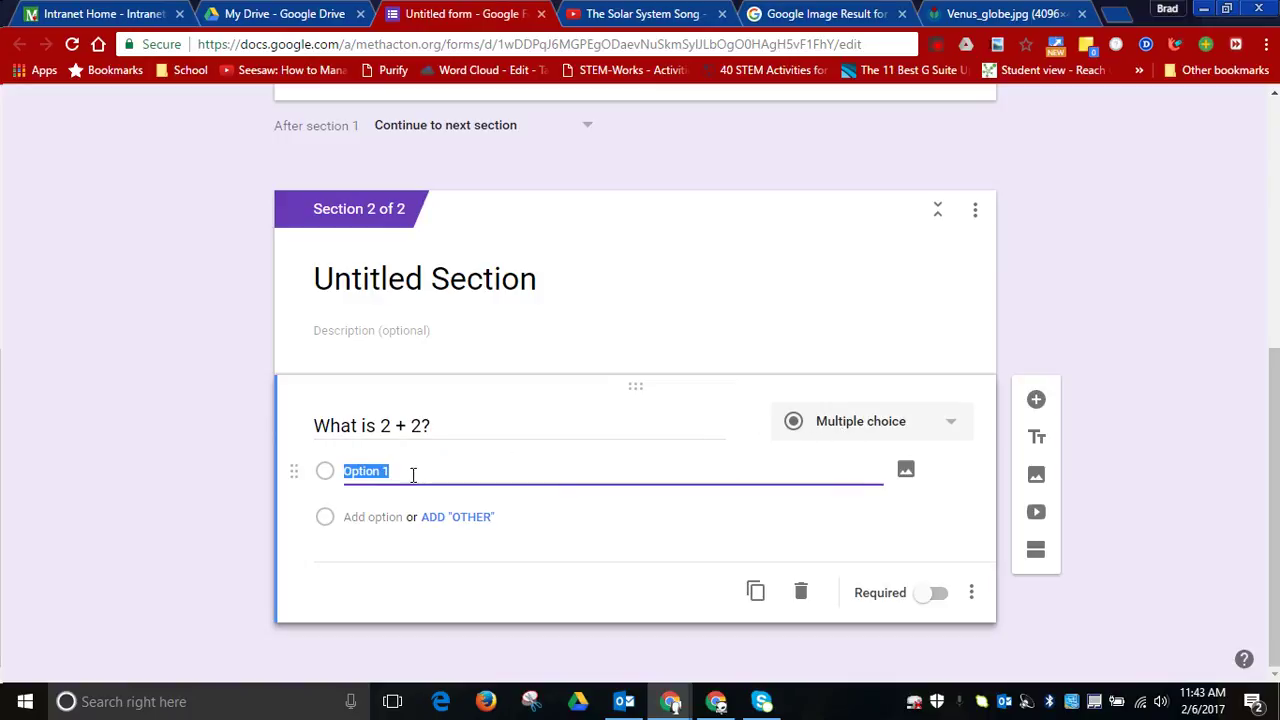
{"action": "type", "text": "A. 6"}
{"action": "left_click", "coordinate": [372, 517]}
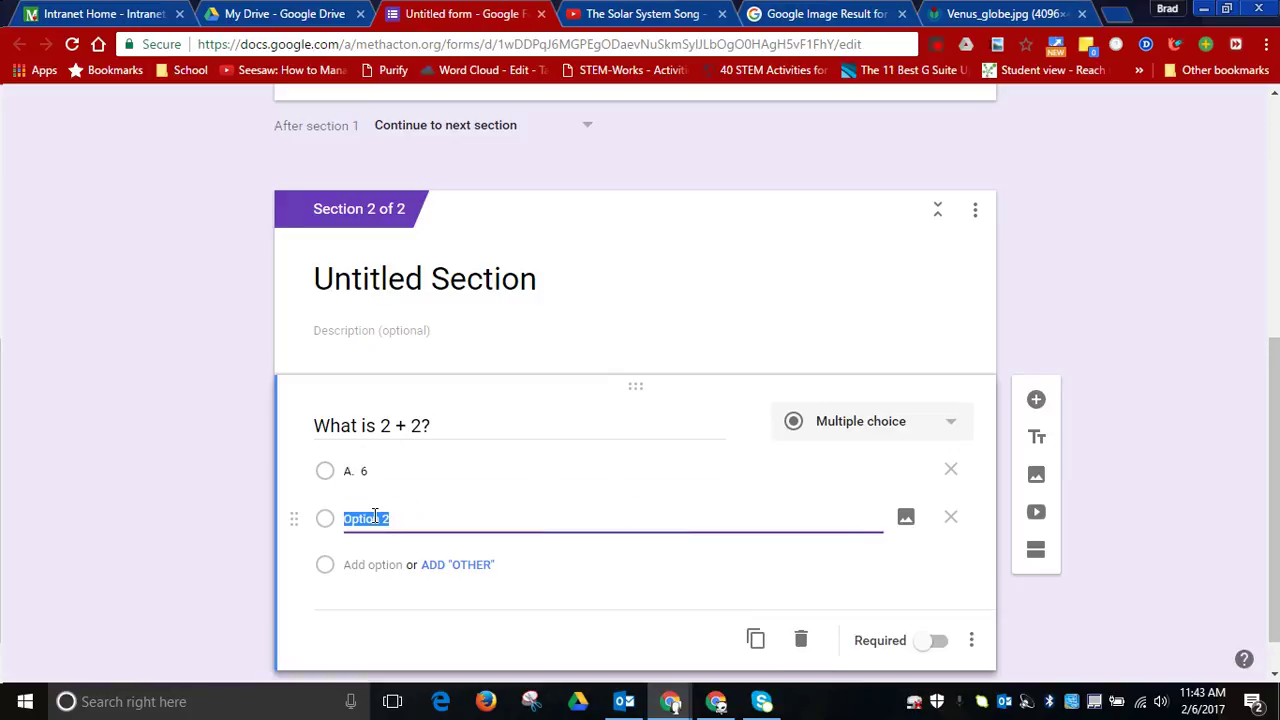
{"action": "type", "text": "B. 4"}
{"action": "left_click", "coordinate": [358, 562]}
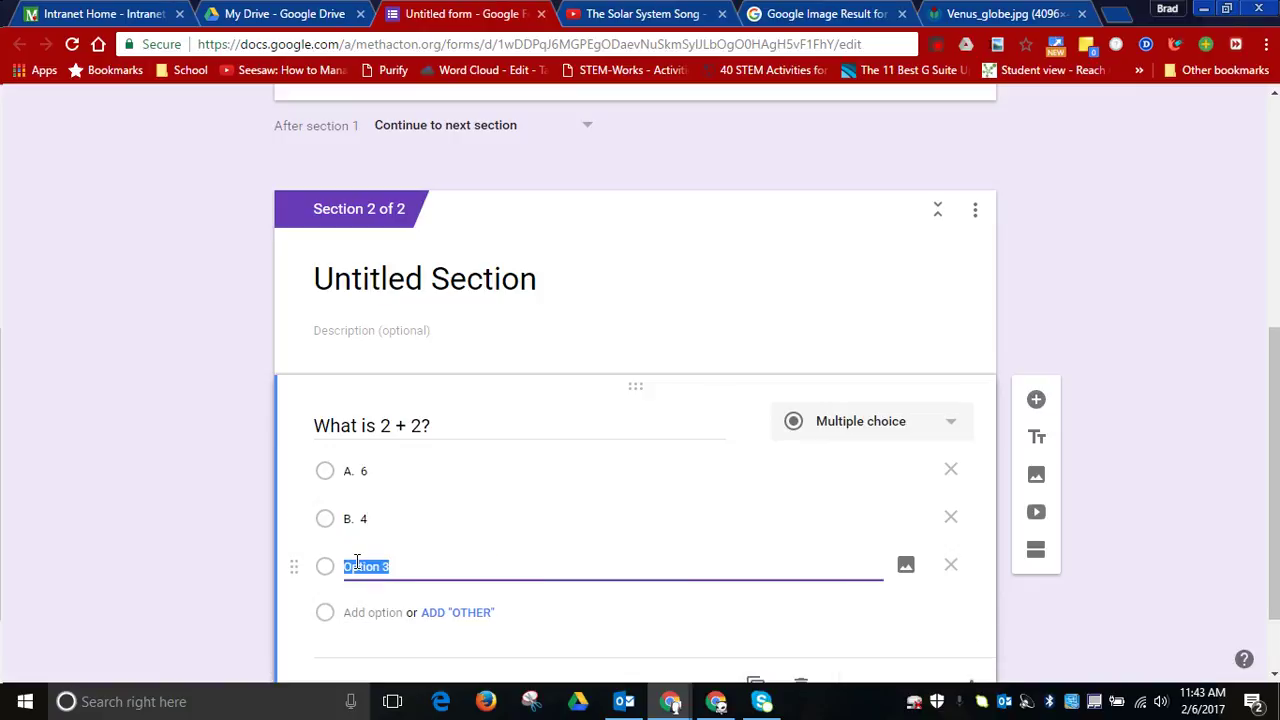
{"action": "type", "text": "C. 8"}
{"action": "scroll", "coordinate": [1273, 518], "scroll_direction": "down", "scroll_amount": 1}
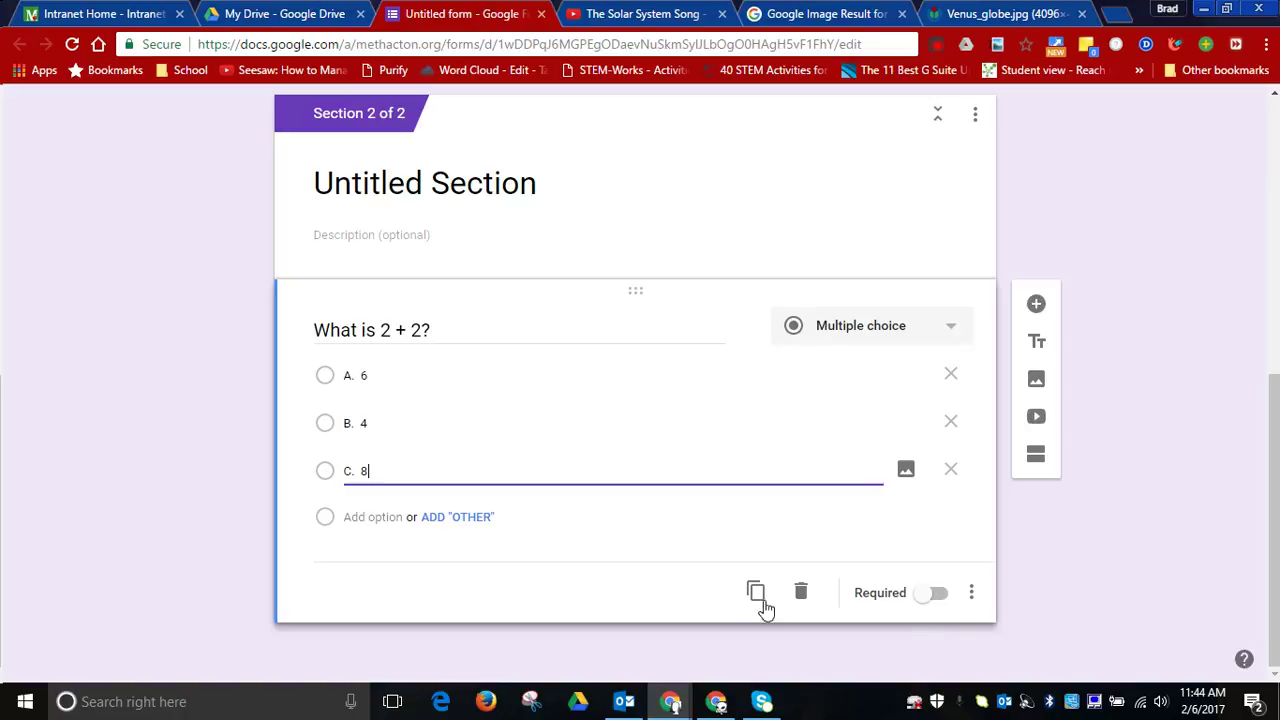
{"action": "left_click", "coordinate": [924, 596]}
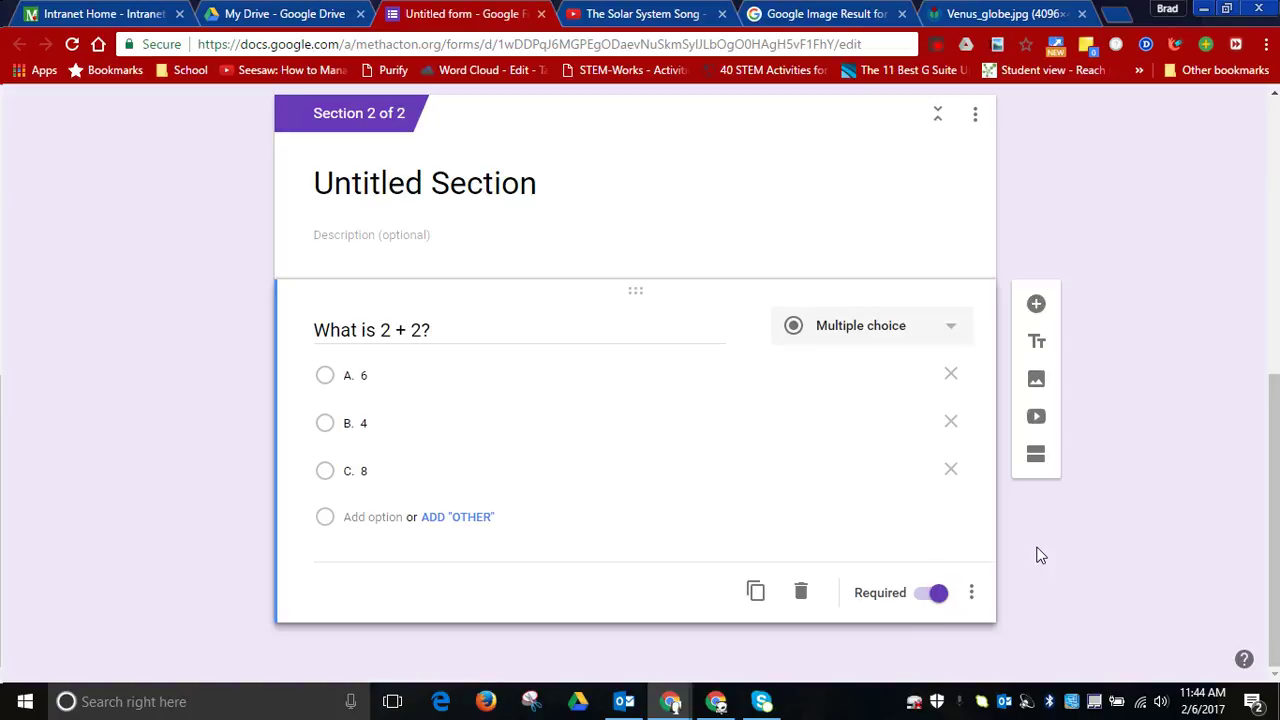
Add a paragraph question reading "Please watch this video and then tell me one thing you learned.".
{"action": "left_click", "coordinate": [1035, 305]}
{"action": "scroll", "coordinate": [1268, 508], "scroll_direction": "down", "scroll_amount": 2}
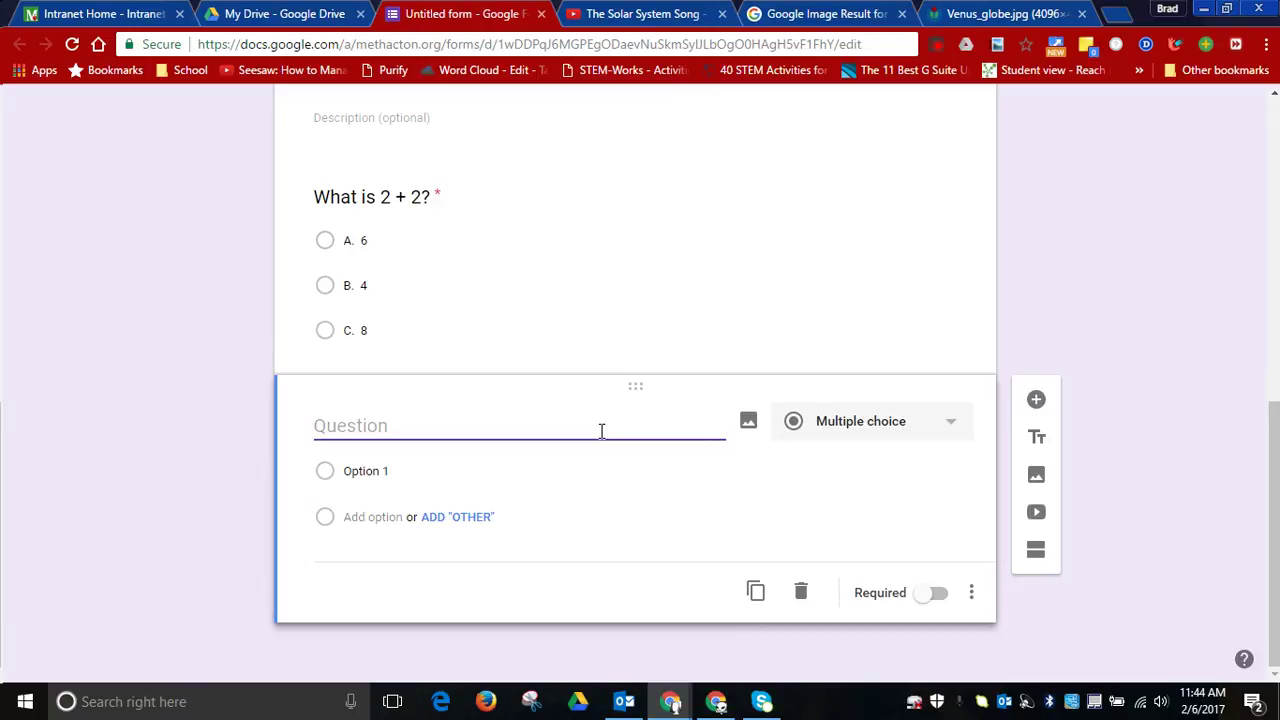
{"action": "type", "text": "Please watch this "}
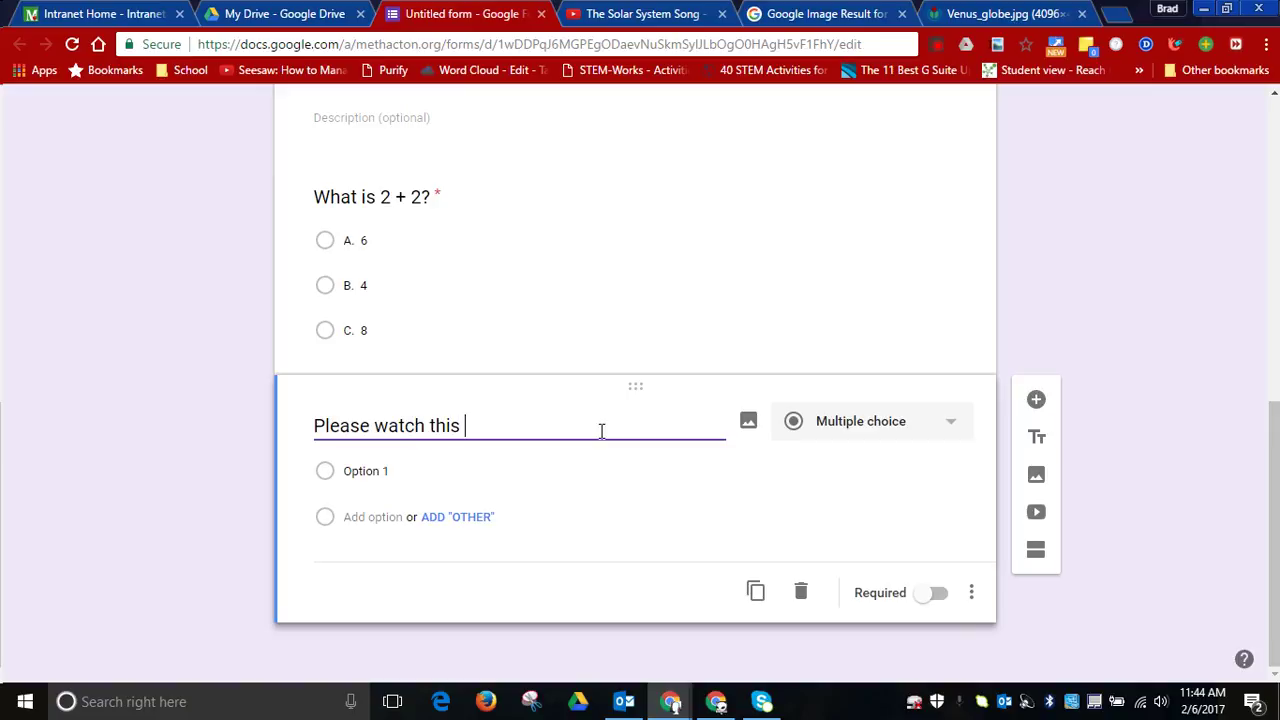
{"action": "type", "text": "video and then "}
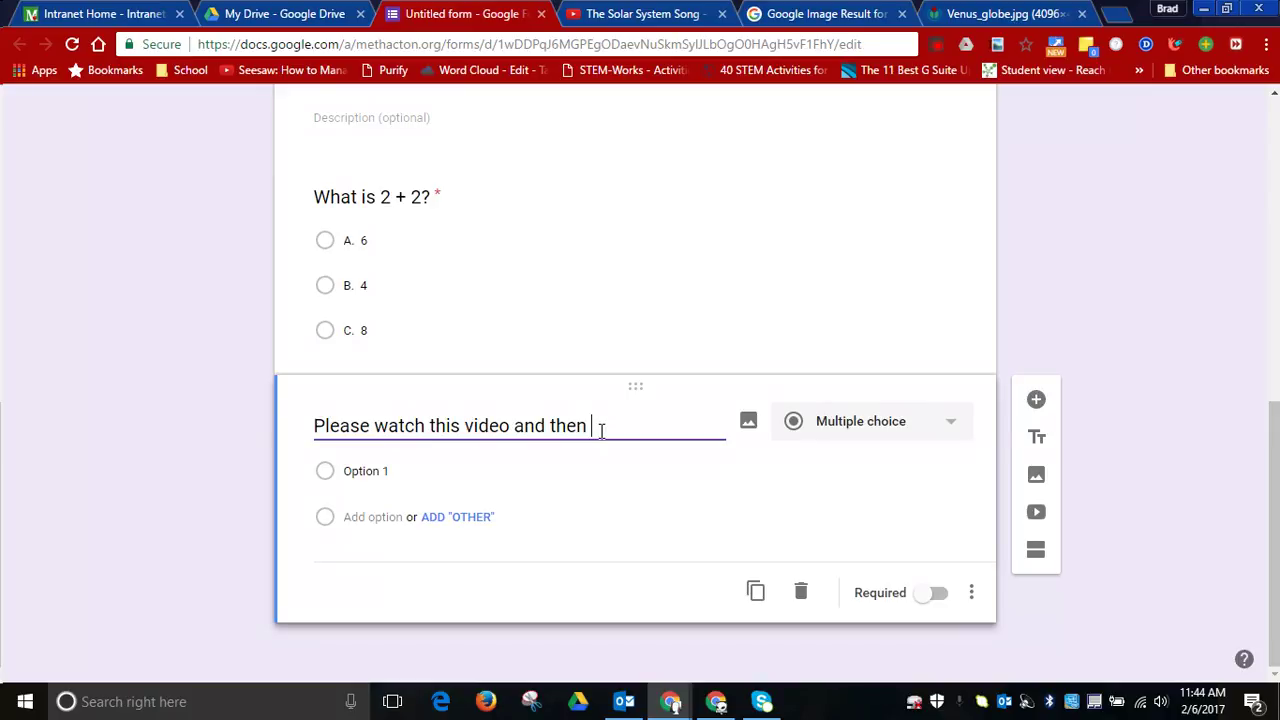
{"action": "type", "text": "tell me one thi"}
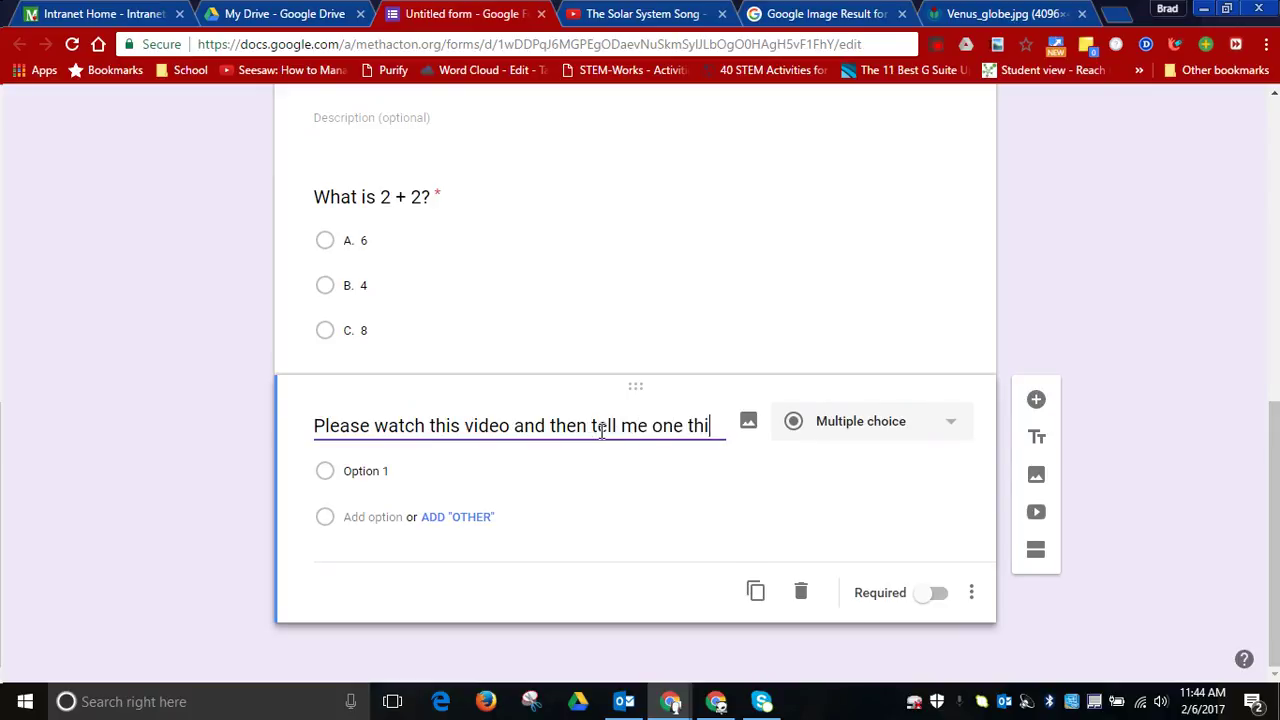
{"action": "type", "text": "ng you liked"}
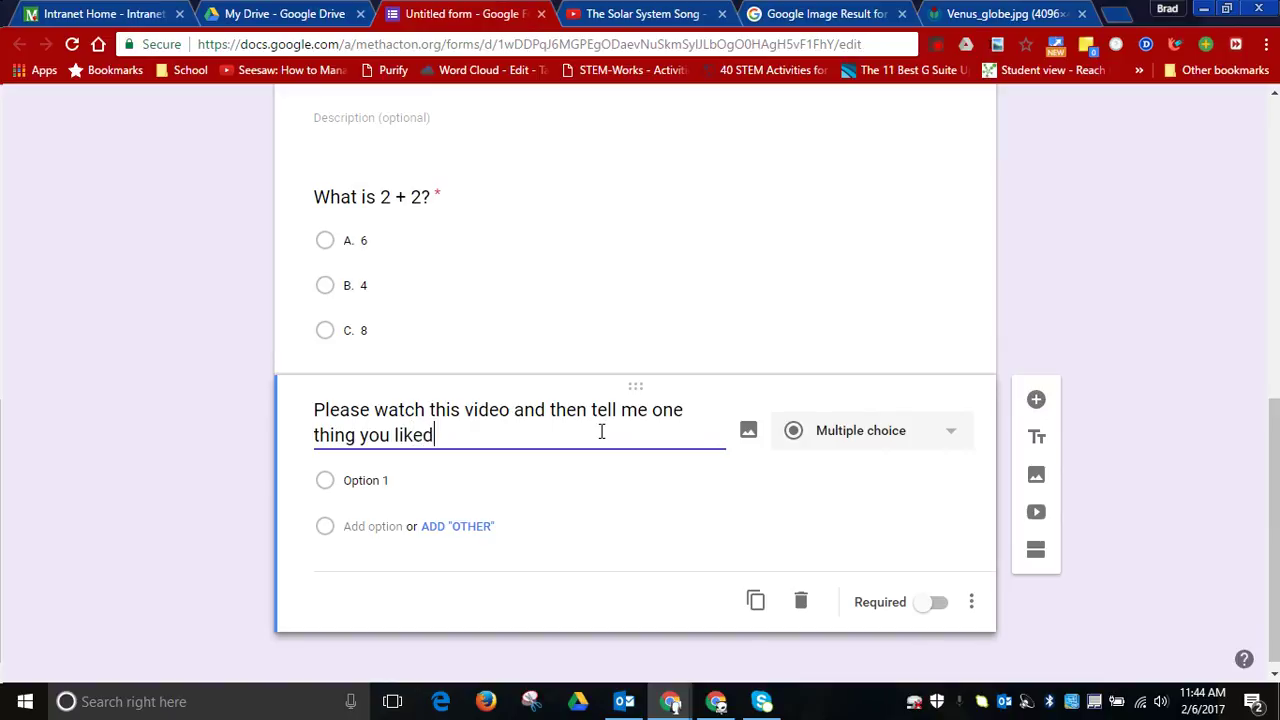
{"action": "key", "text": "BackSpace"}
{"action": "key", "text": "BackSpace"}
{"action": "key", "text": "BackSpace"}
{"action": "key", "text": "BackSpace"}
{"action": "type", "text": "earned."}
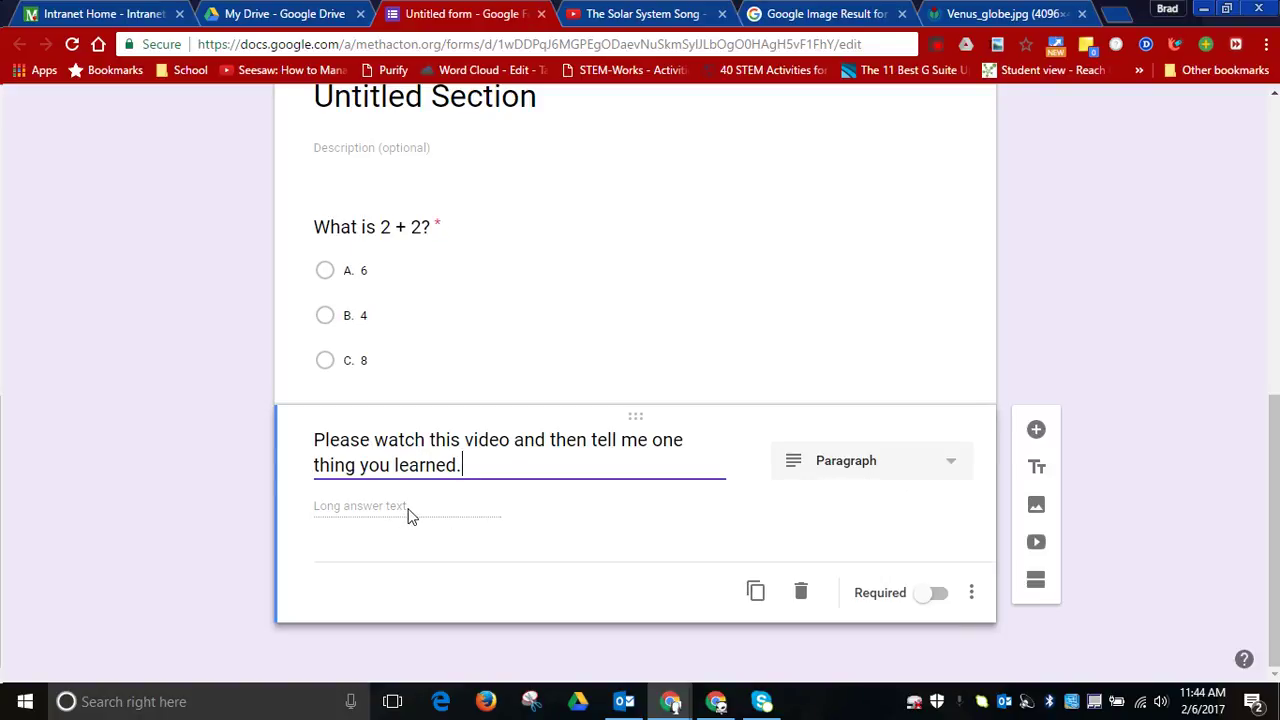
Start adding a video to the form and copy the address of The Solar System Song from its YouTube page.
{"action": "left_click", "coordinate": [1035, 545]}
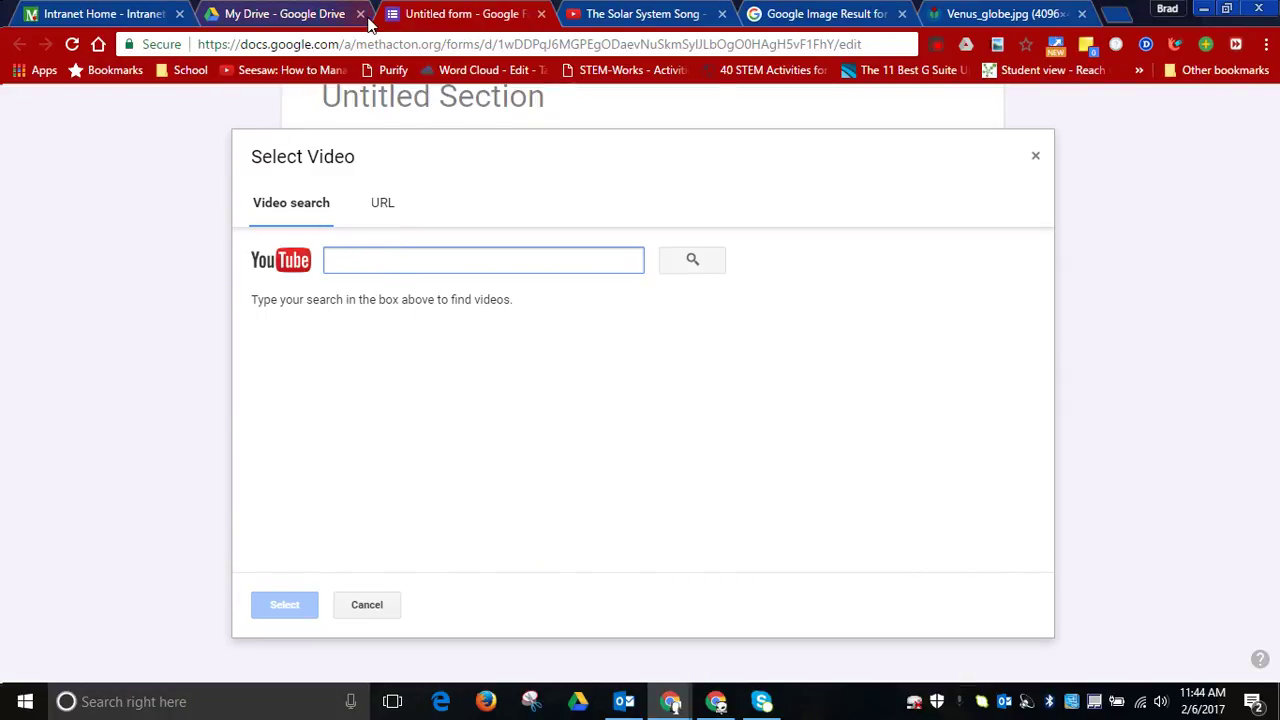
{"action": "left_click", "coordinate": [650, 14]}
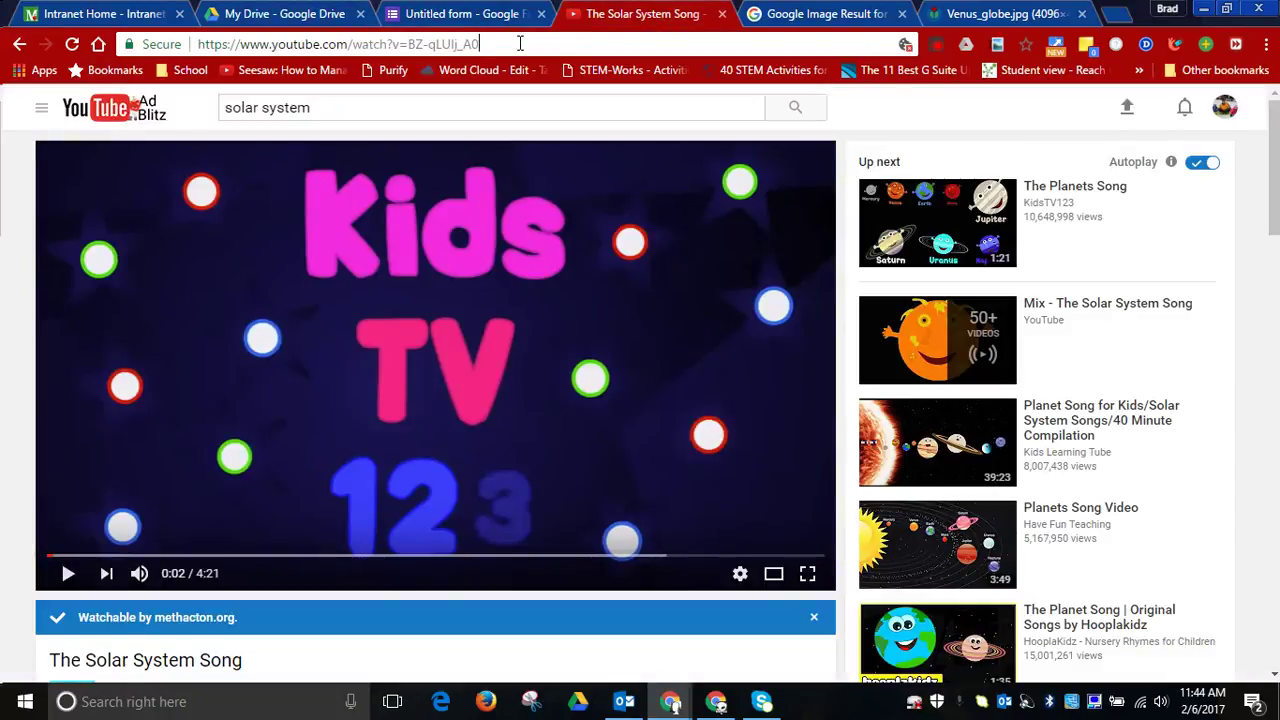
{"action": "left_click", "coordinate": [520, 44]}
{"action": "right_click", "coordinate": [522, 44]}
{"action": "left_click", "coordinate": [561, 112]}
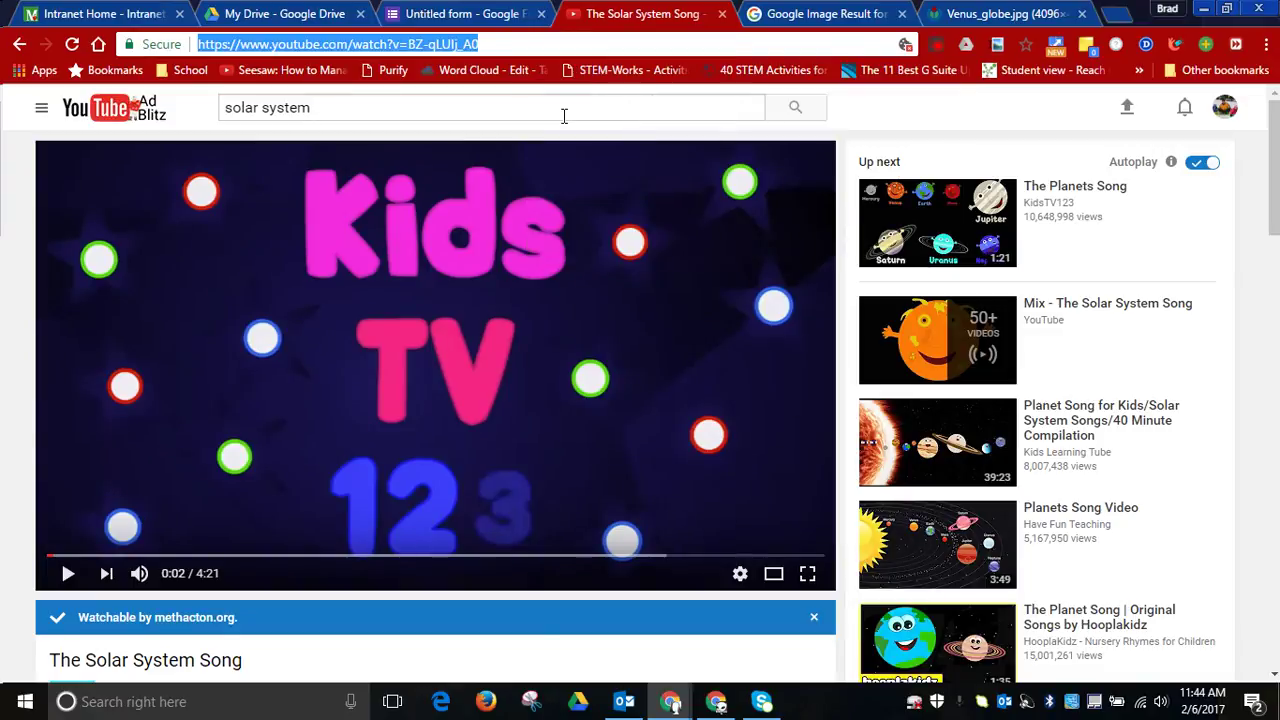
Back in the form, search for the video by its copied address and insert The Solar System Song below the paragraph question.
{"action": "left_click", "coordinate": [421, 16]}
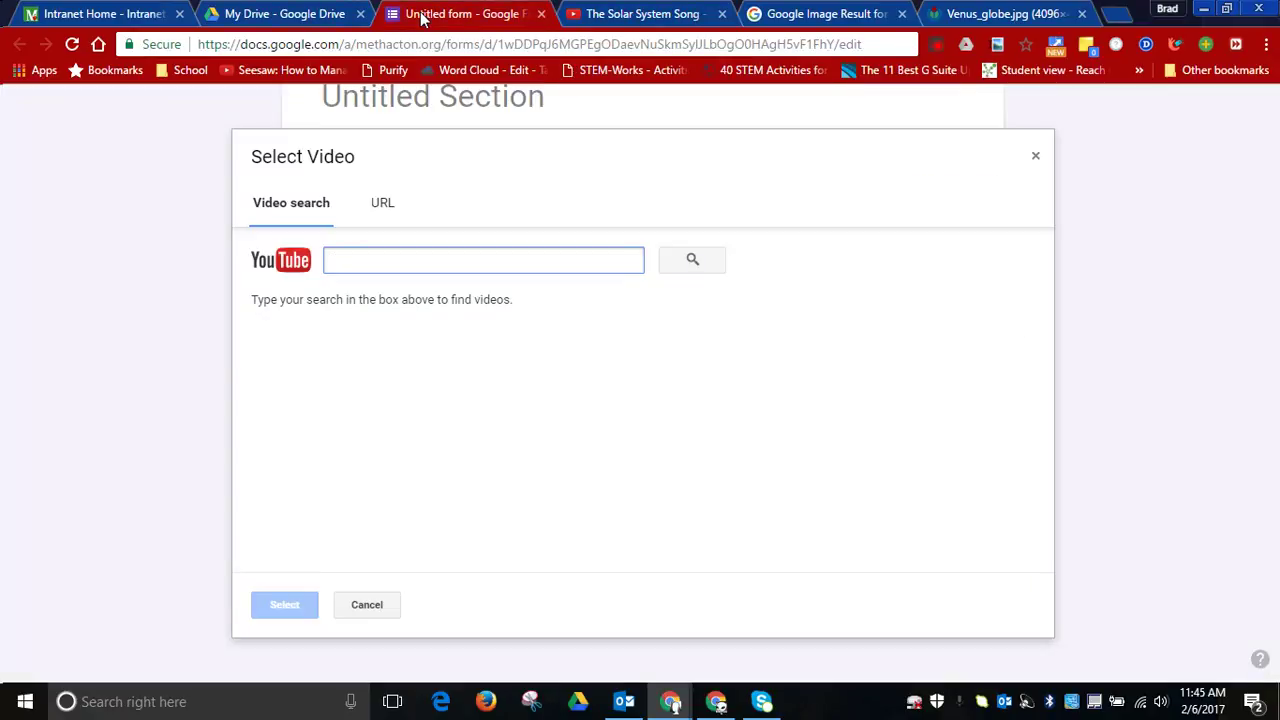
{"action": "right_click", "coordinate": [446, 259]}
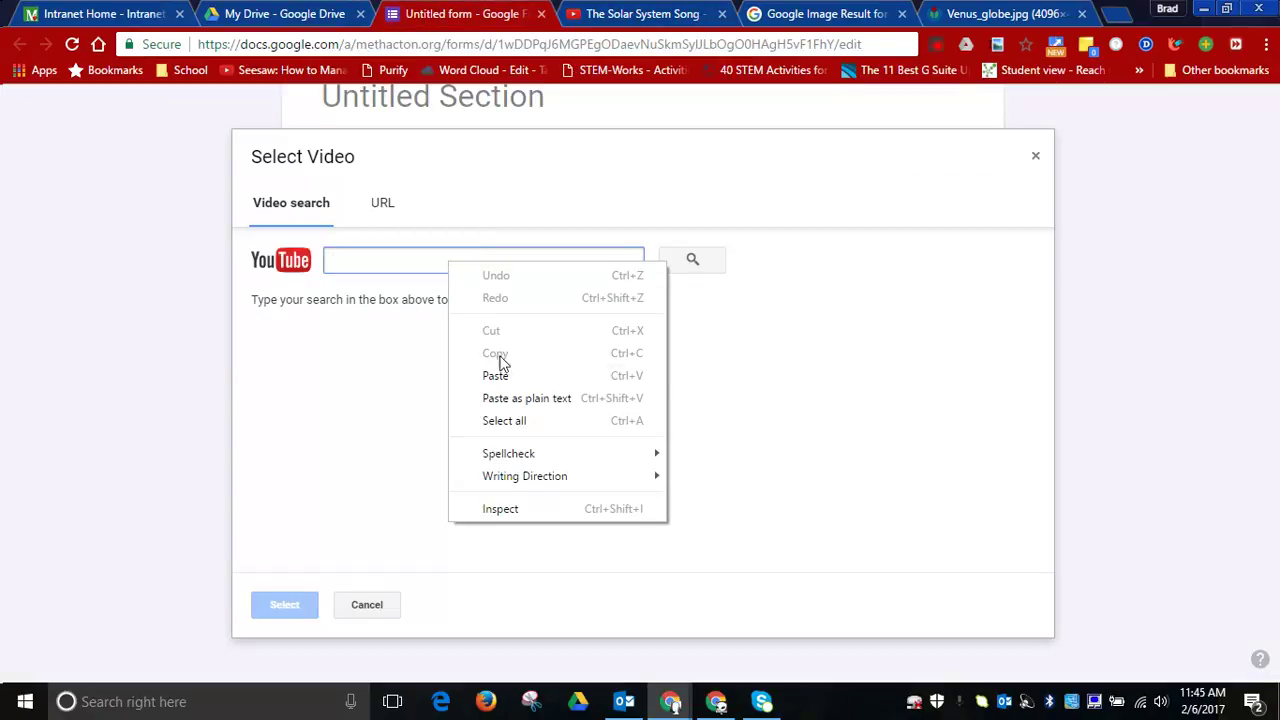
{"action": "left_click", "coordinate": [509, 377]}
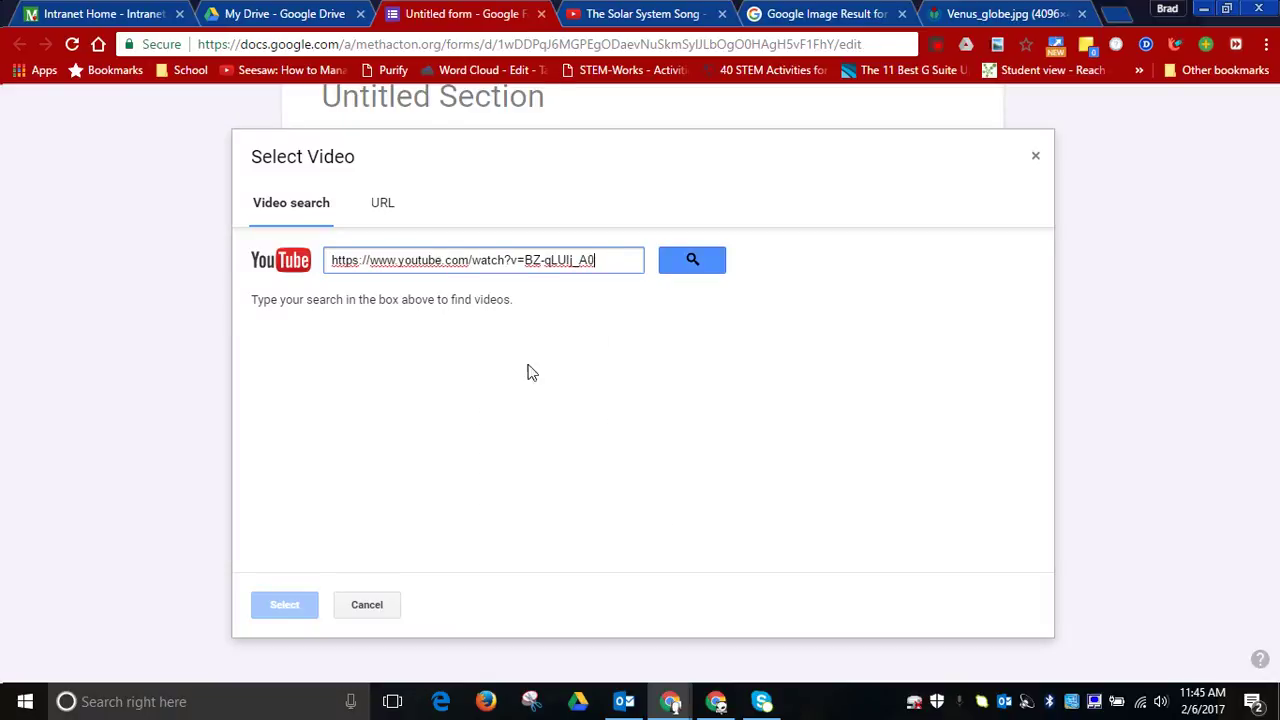
{"action": "left_click", "coordinate": [693, 262]}
{"action": "left_click", "coordinate": [616, 354]}
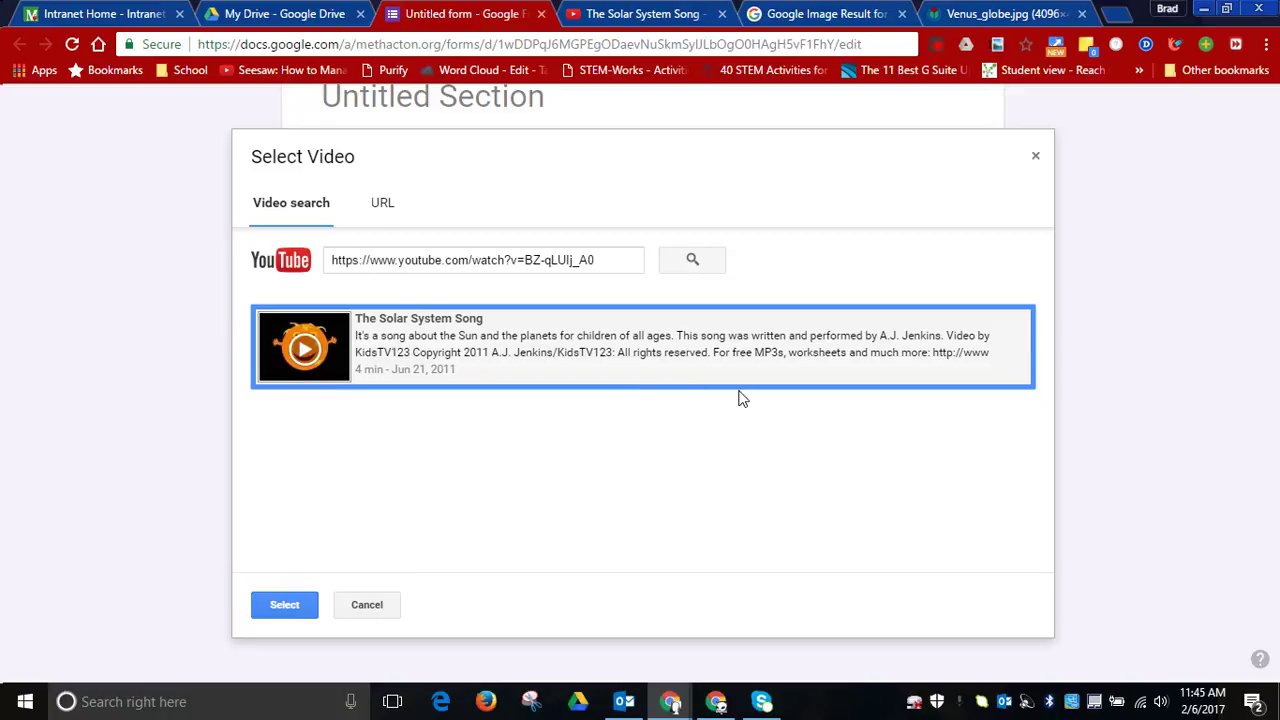
{"action": "left_click", "coordinate": [287, 606]}
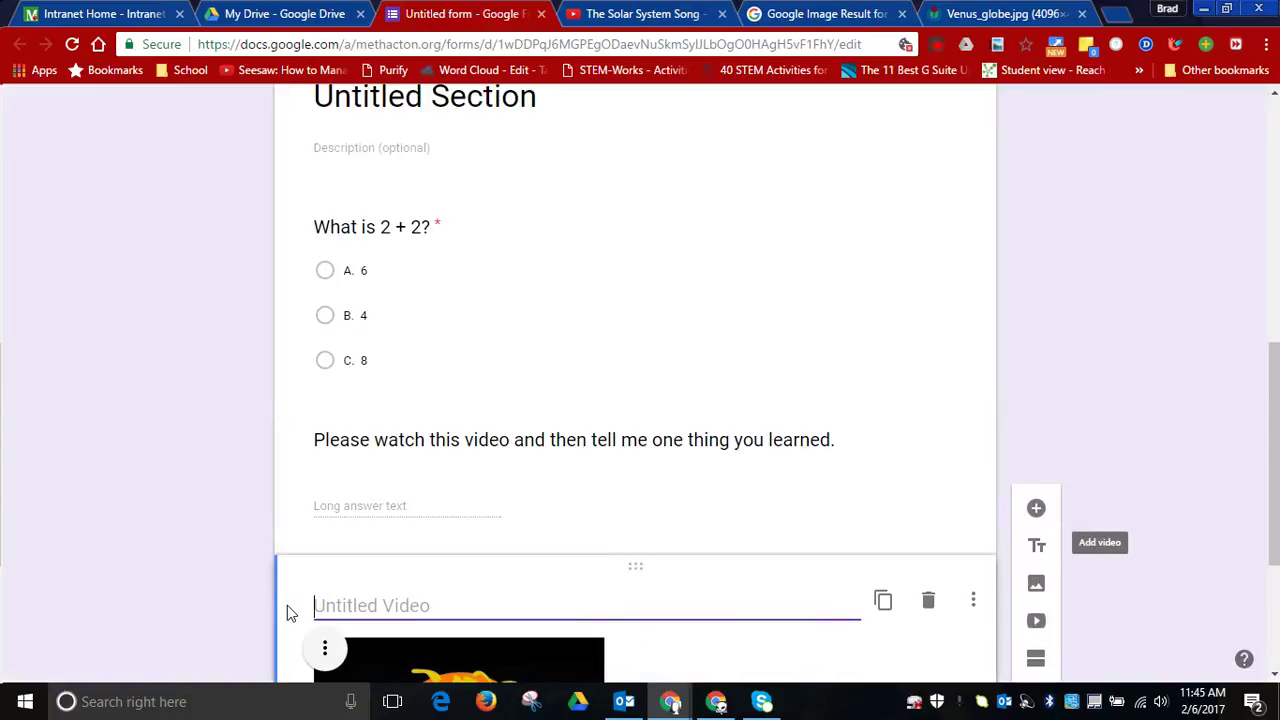
{"action": "left_click_drag", "start_coordinate": [1268, 440], "coordinate": [1268, 534]}
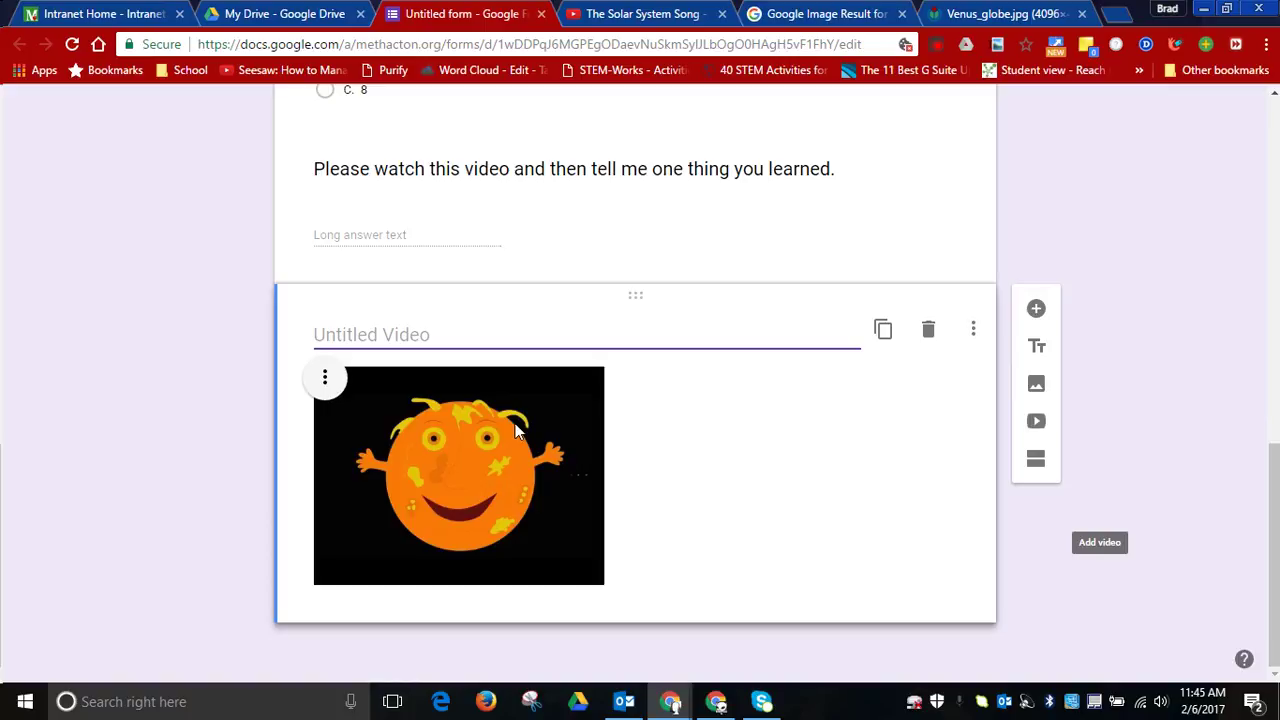
Title the inserted video "Solar System Song".
{"action": "type", "text": "Solar St"}
{"action": "key", "text": "BackSpace"}
{"action": "type", "text": "y"}
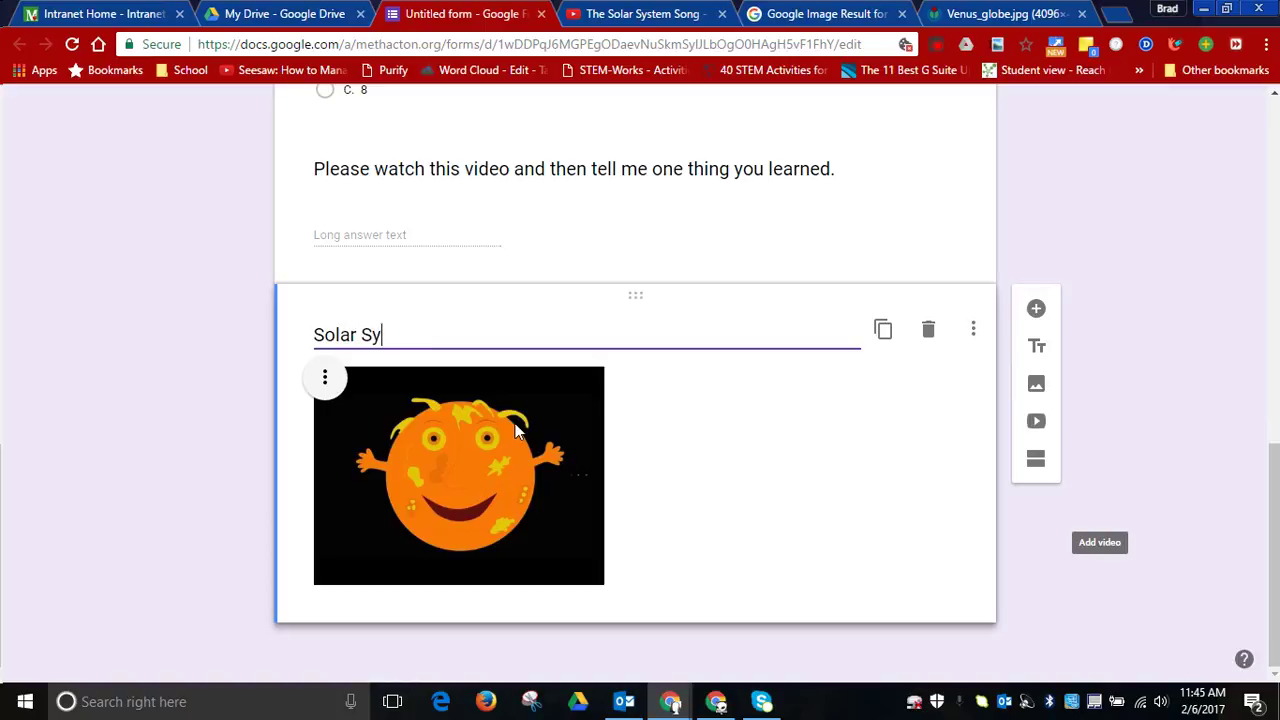
{"action": "type", "text": "stem Song"}
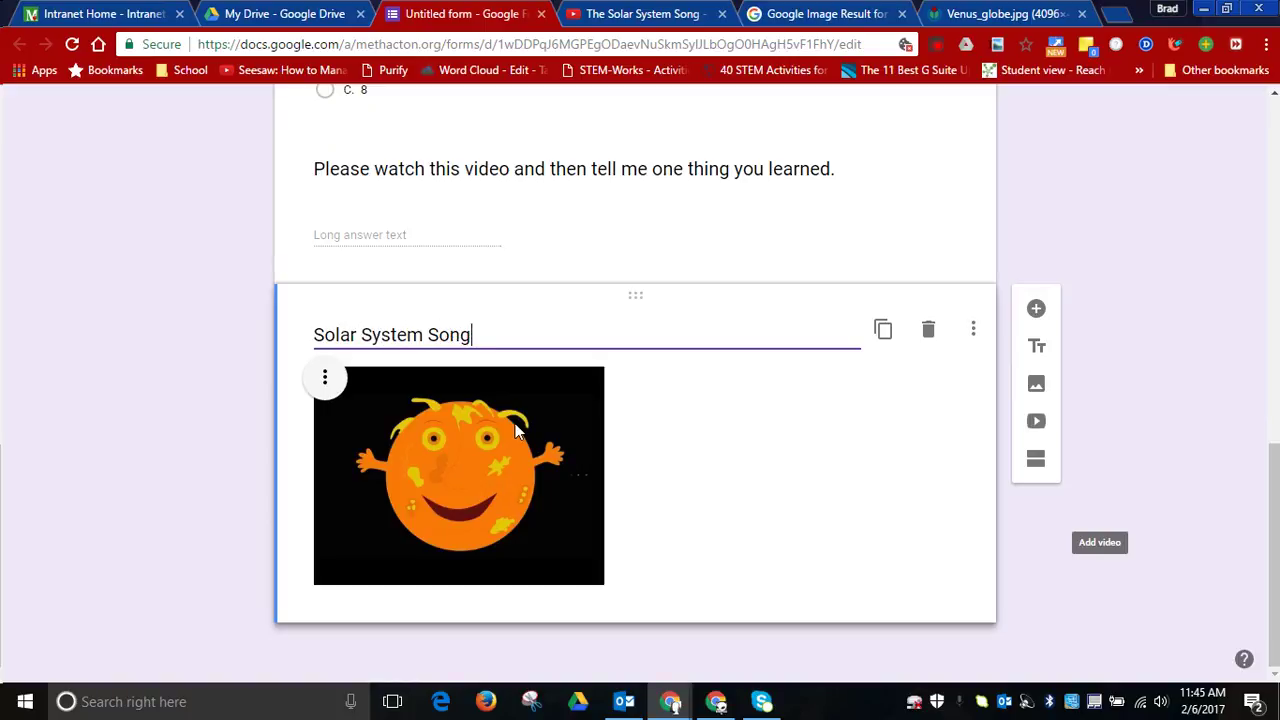
{"action": "left_click", "coordinate": [1206, 464]}
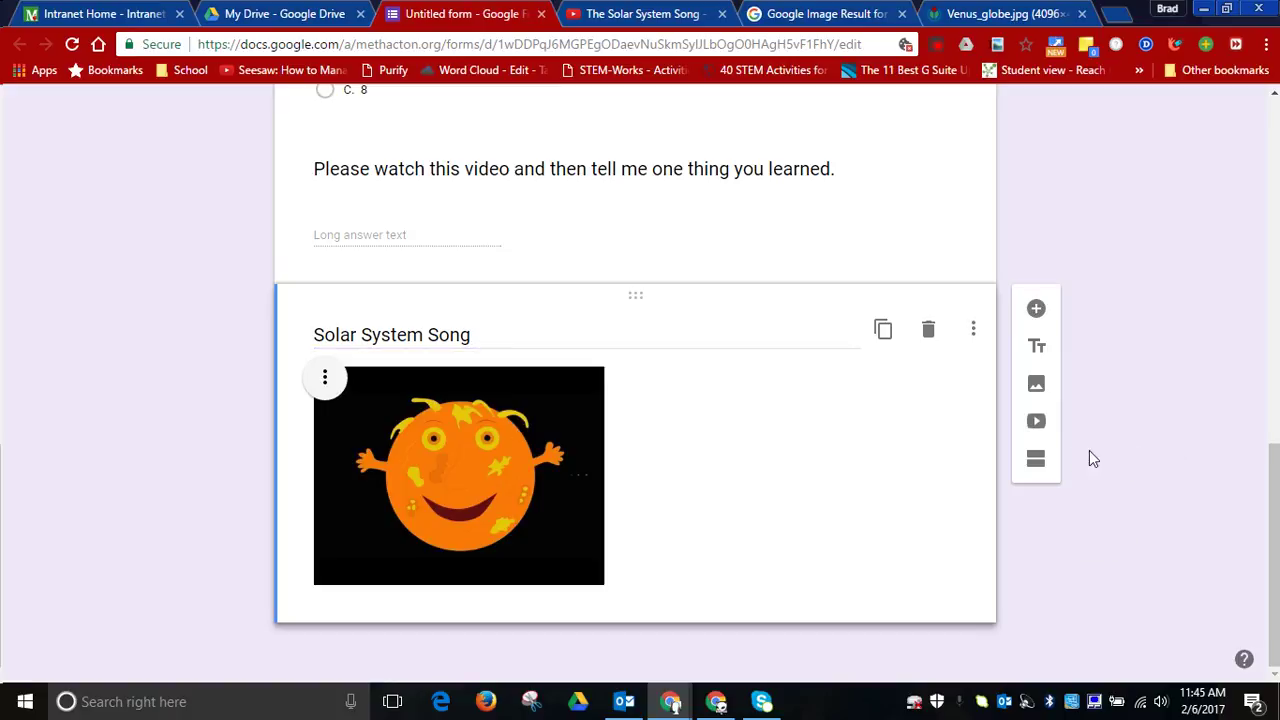
Center-align the Solar System Song video within its form item.
{"action": "left_click", "coordinate": [828, 246]}
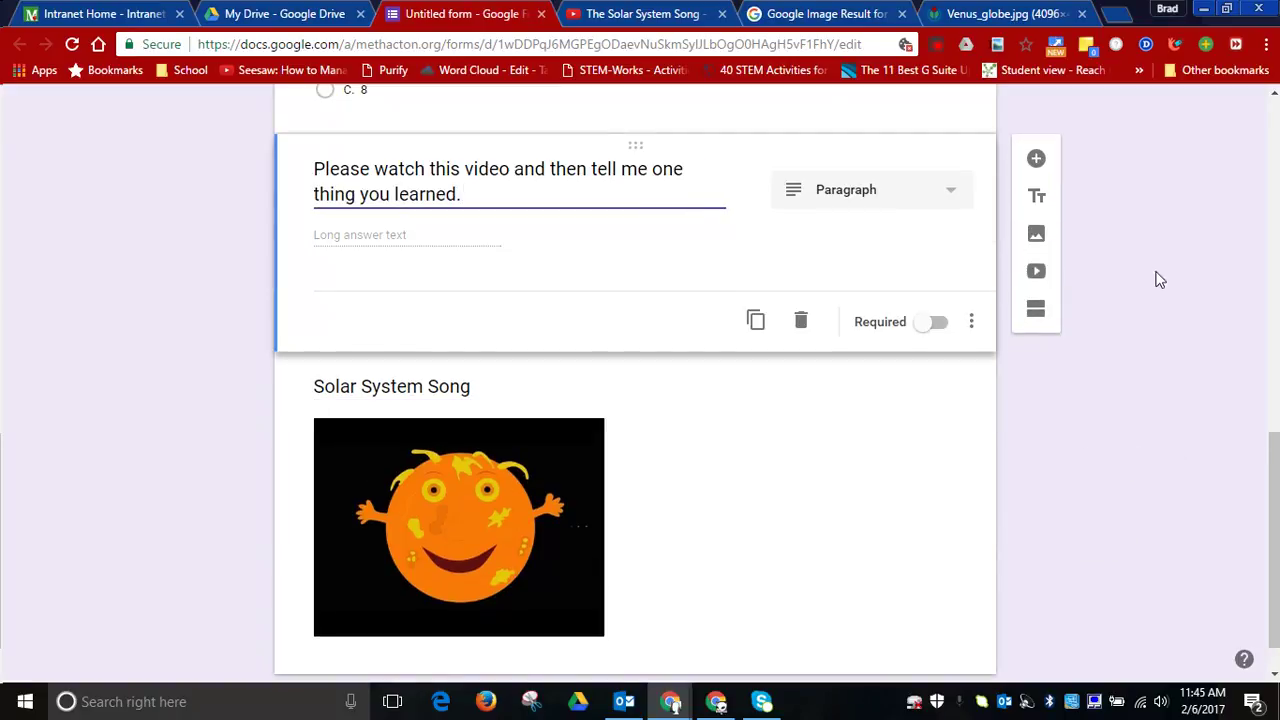
{"action": "left_click", "coordinate": [552, 504]}
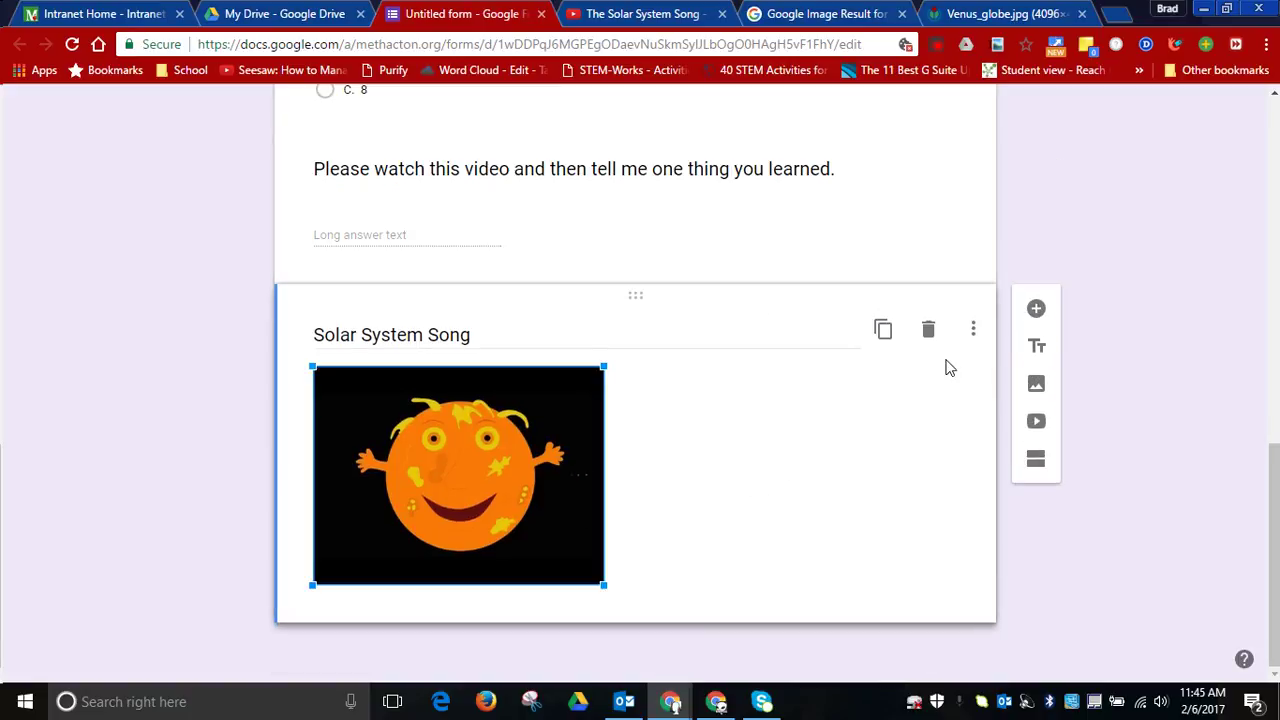
{"action": "left_click", "coordinate": [973, 333]}
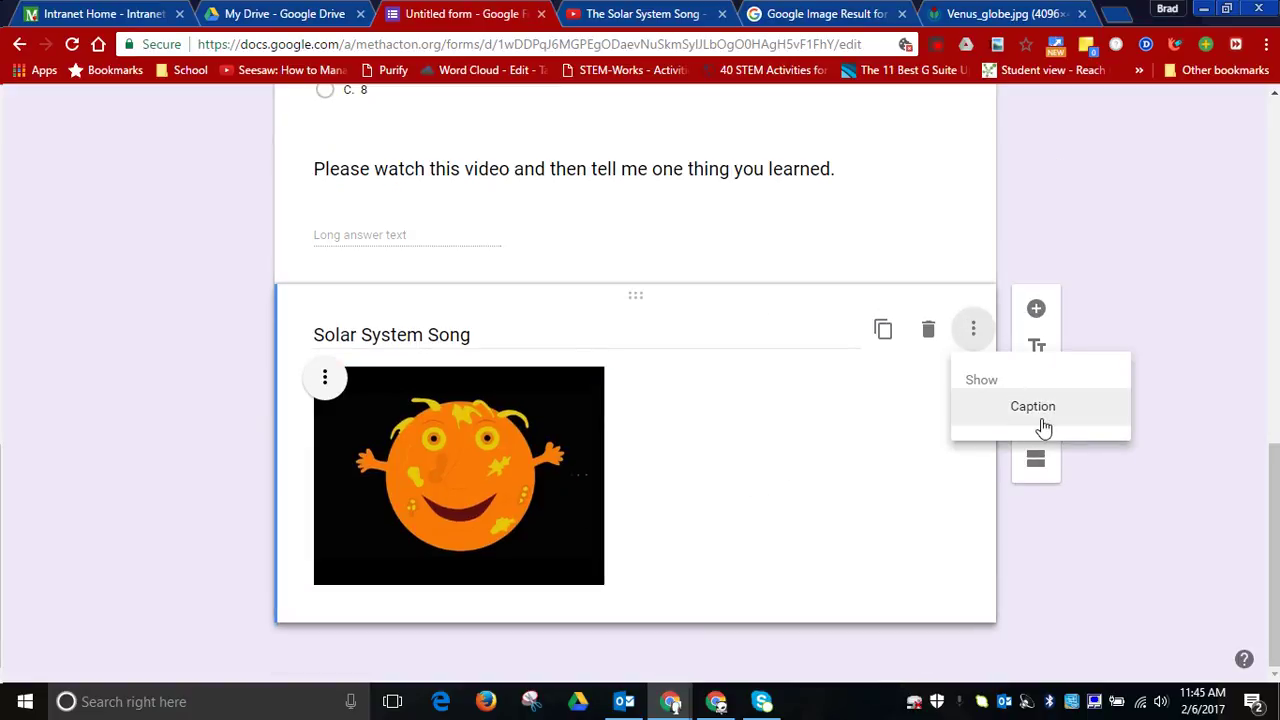
{"action": "left_click", "coordinate": [325, 380]}
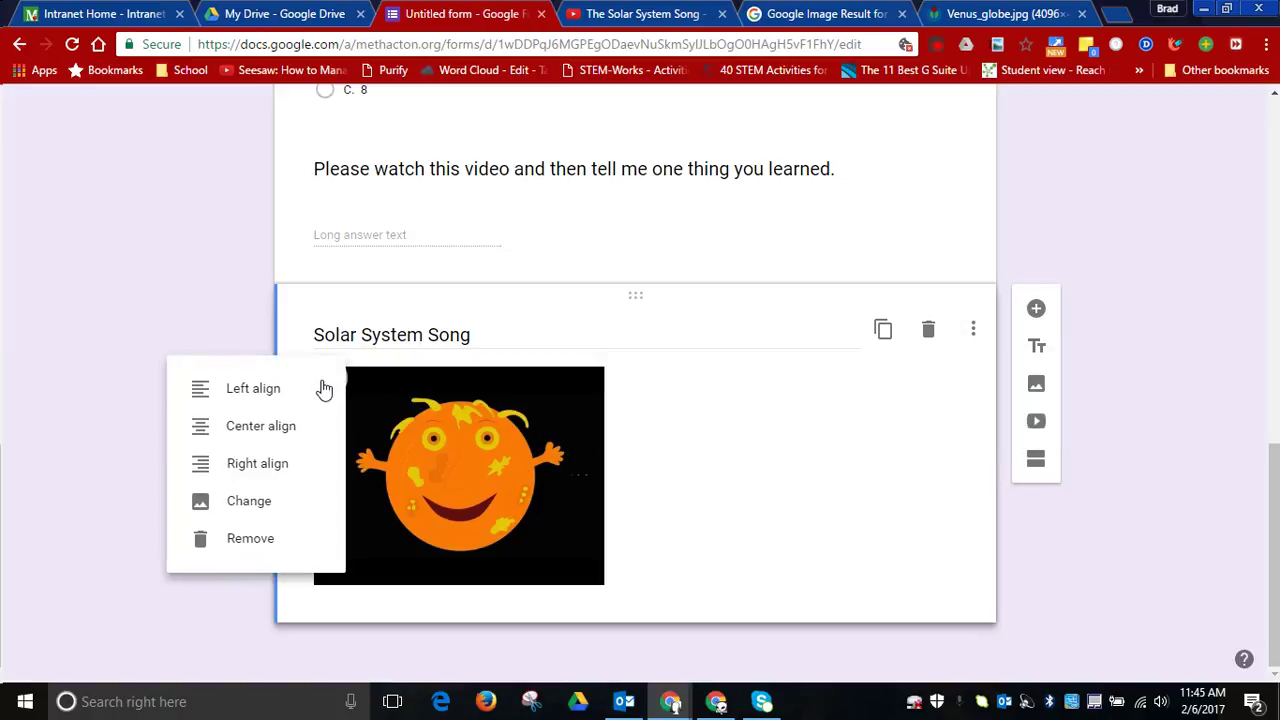
{"action": "left_click", "coordinate": [295, 441]}
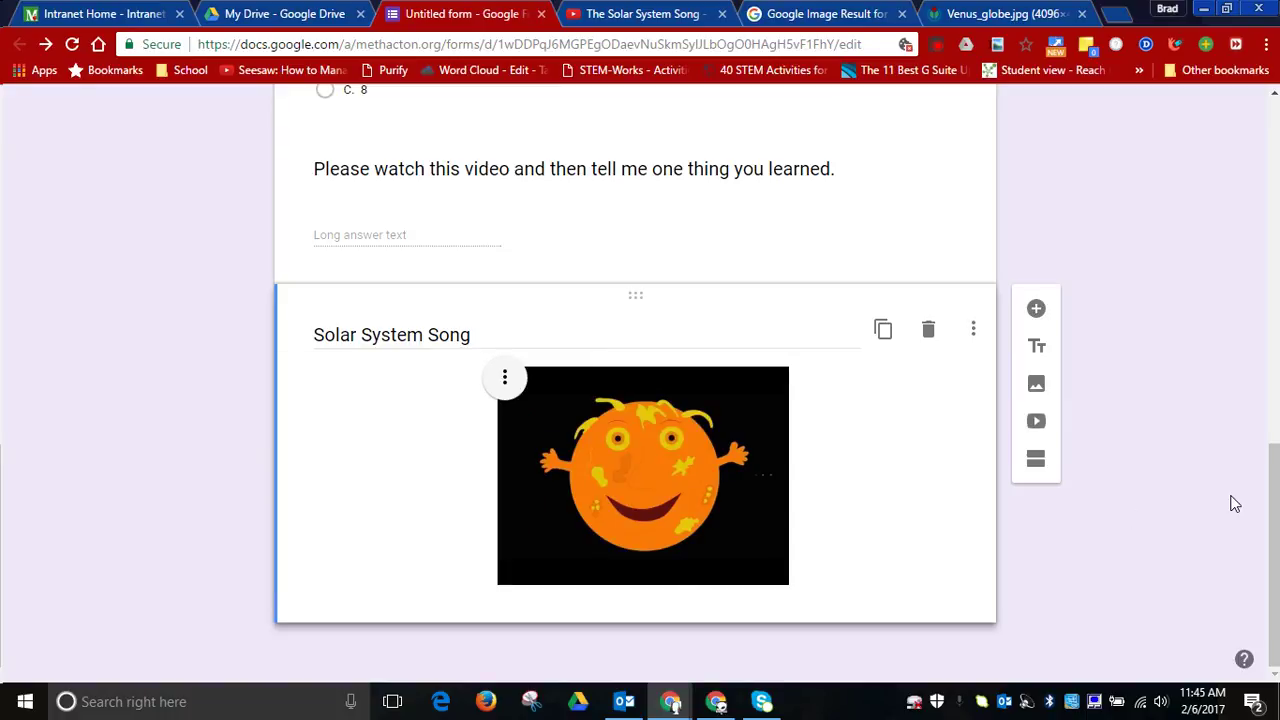
Add a third section to the form after the Solar System Song video.
{"action": "left_click_drag", "start_coordinate": [1272, 508], "coordinate": [1268, 534]}
{"action": "left_click", "coordinate": [1038, 465]}
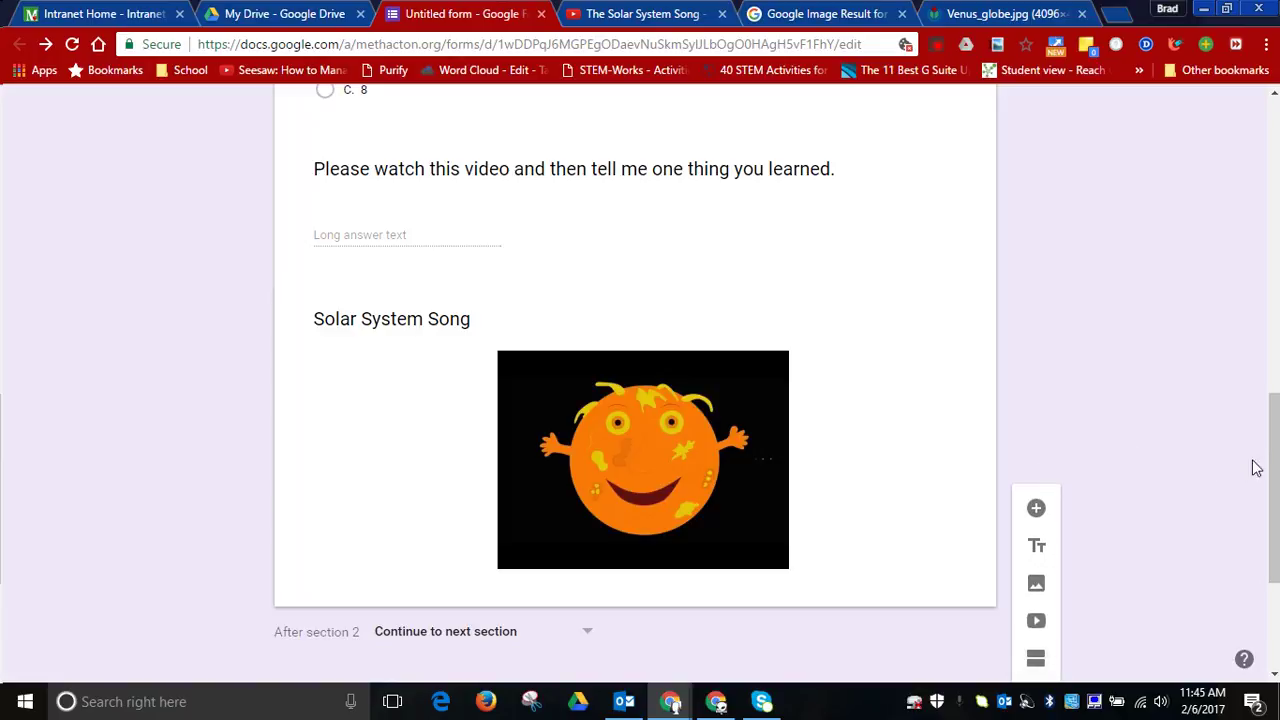
{"action": "mouse_move", "coordinate": [1275, 467]}
{"action": "left_mouse_down"}
{"action": "mouse_move", "coordinate": [1275, 545]}
{"action": "mouse_move", "coordinate": [1275, 473]}
{"action": "left_mouse_up"}
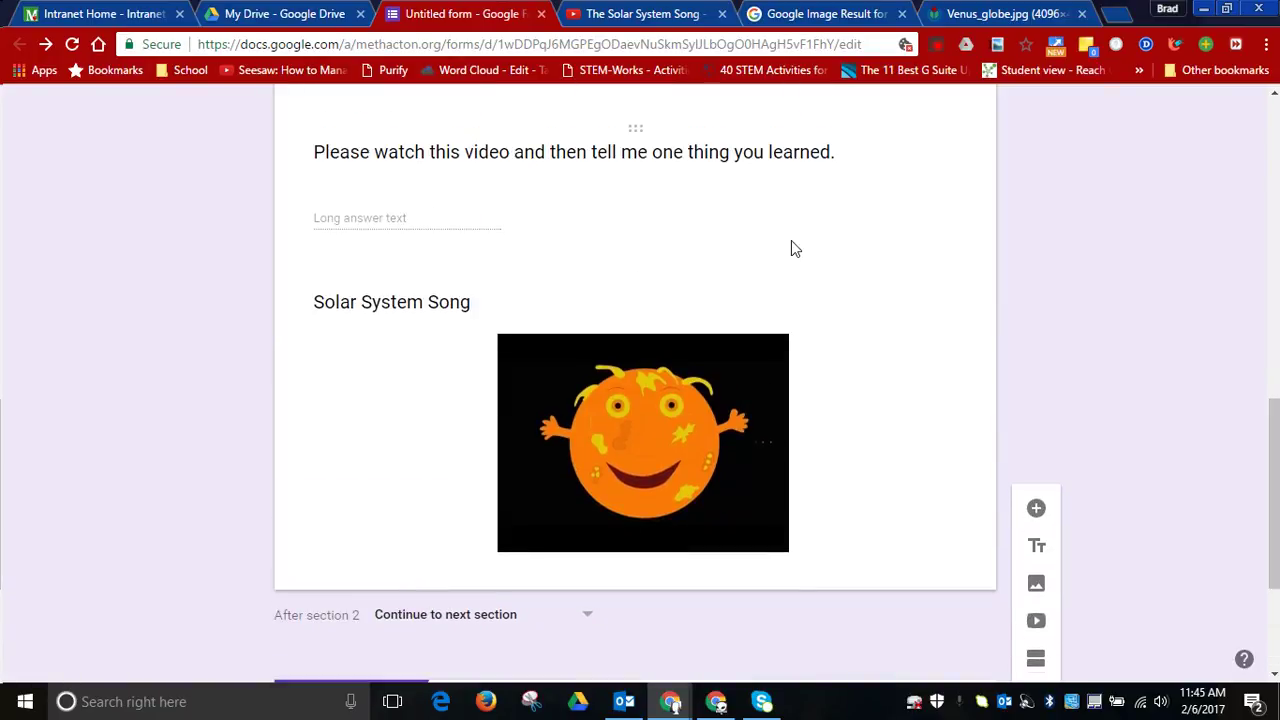
Make the paragraph question about watching the video required.
{"action": "left_click", "coordinate": [694, 151]}
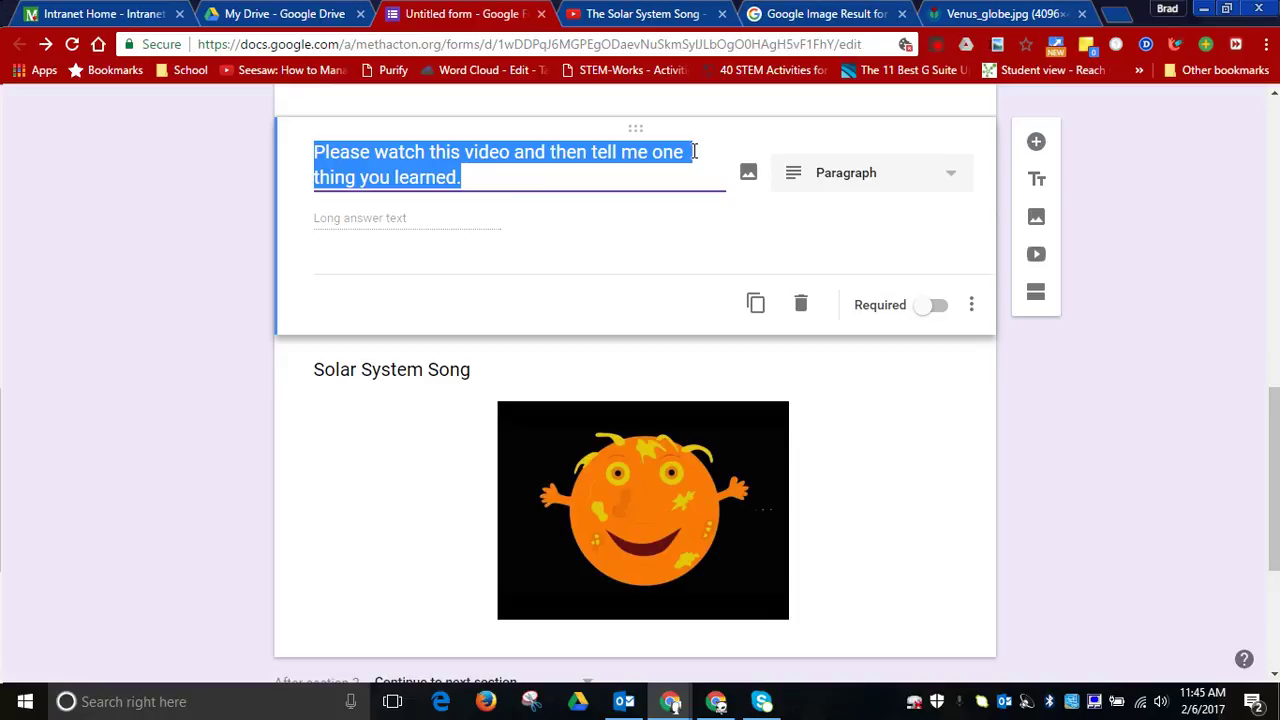
{"action": "left_click", "coordinate": [932, 306]}
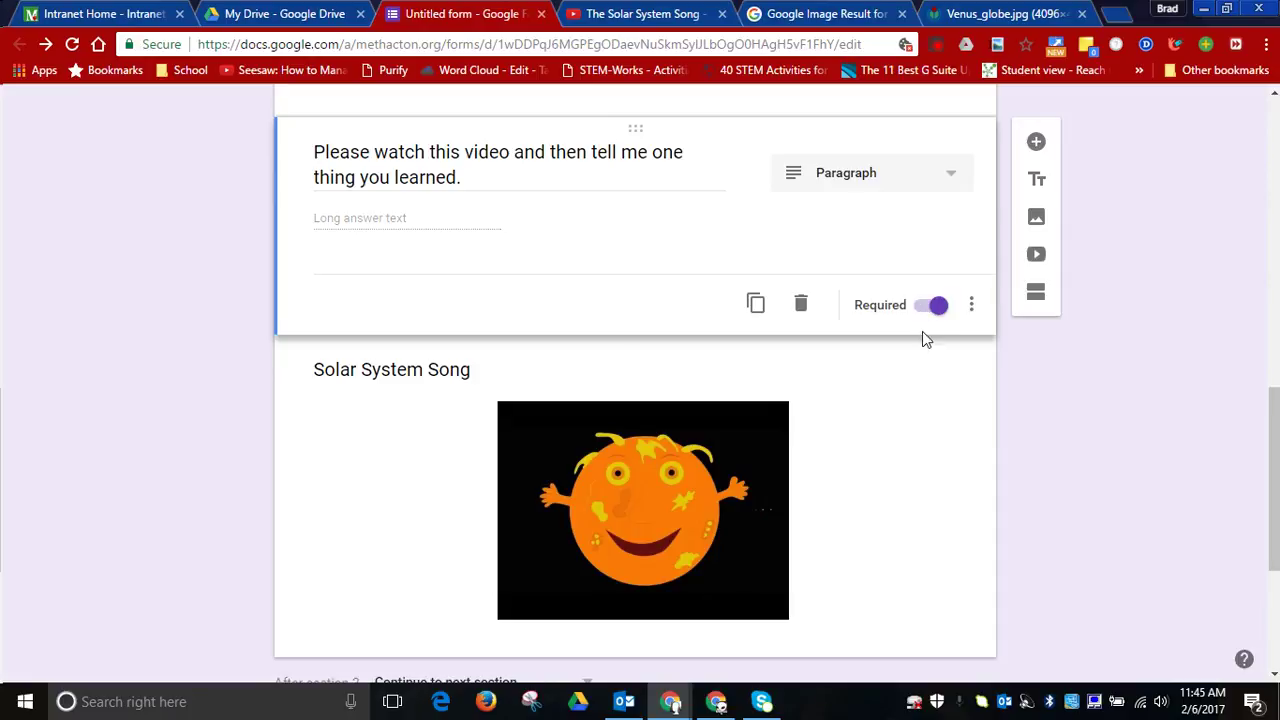
{"action": "left_click", "coordinate": [871, 463]}
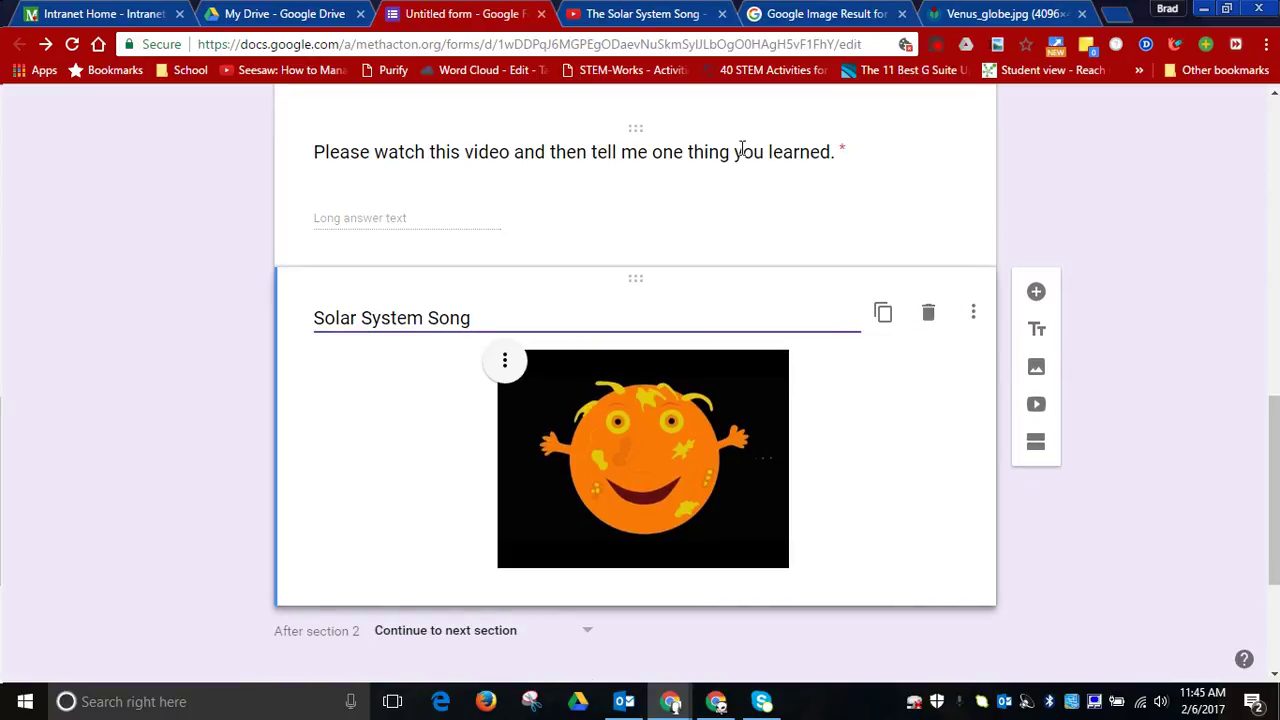
{"action": "left_click", "coordinate": [706, 150]}
{"action": "left_click", "coordinate": [806, 510]}
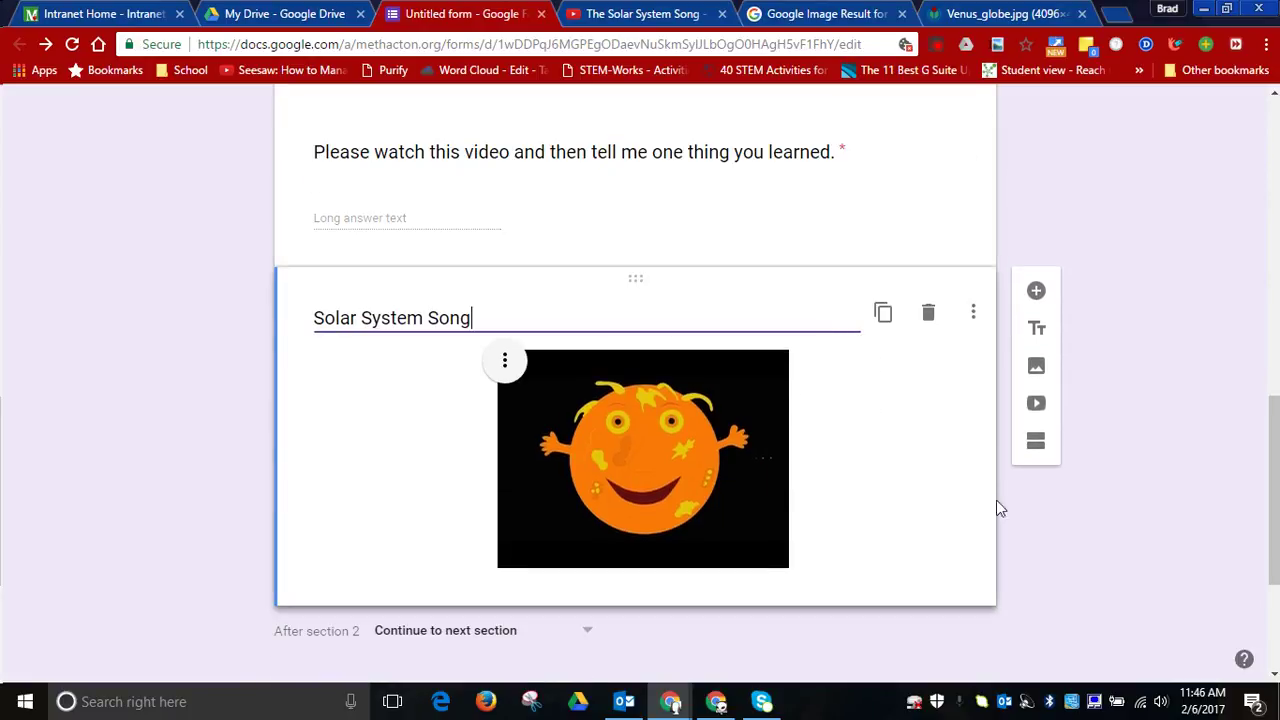
Add a multiple-choice question to section 3 reading "What is the name of the planet shown below?".
{"action": "left_click_drag", "start_coordinate": [1274, 520], "coordinate": [1275, 605]}
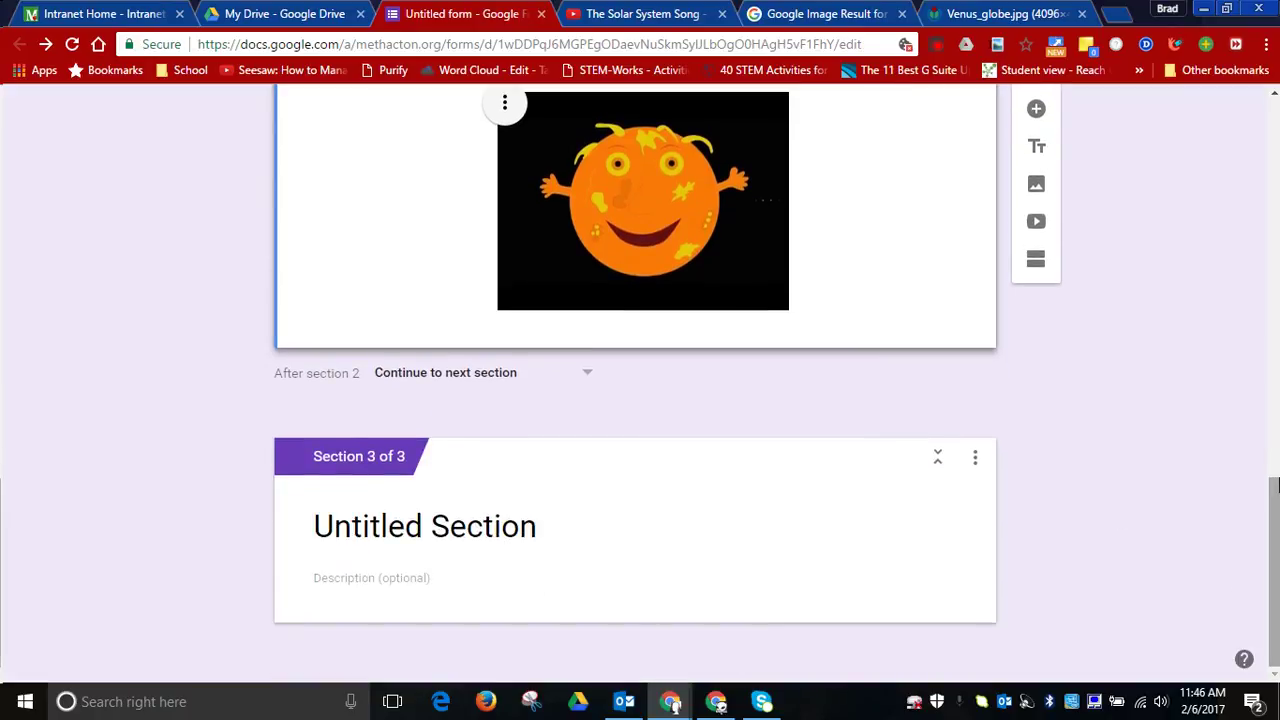
{"action": "left_click", "coordinate": [677, 560]}
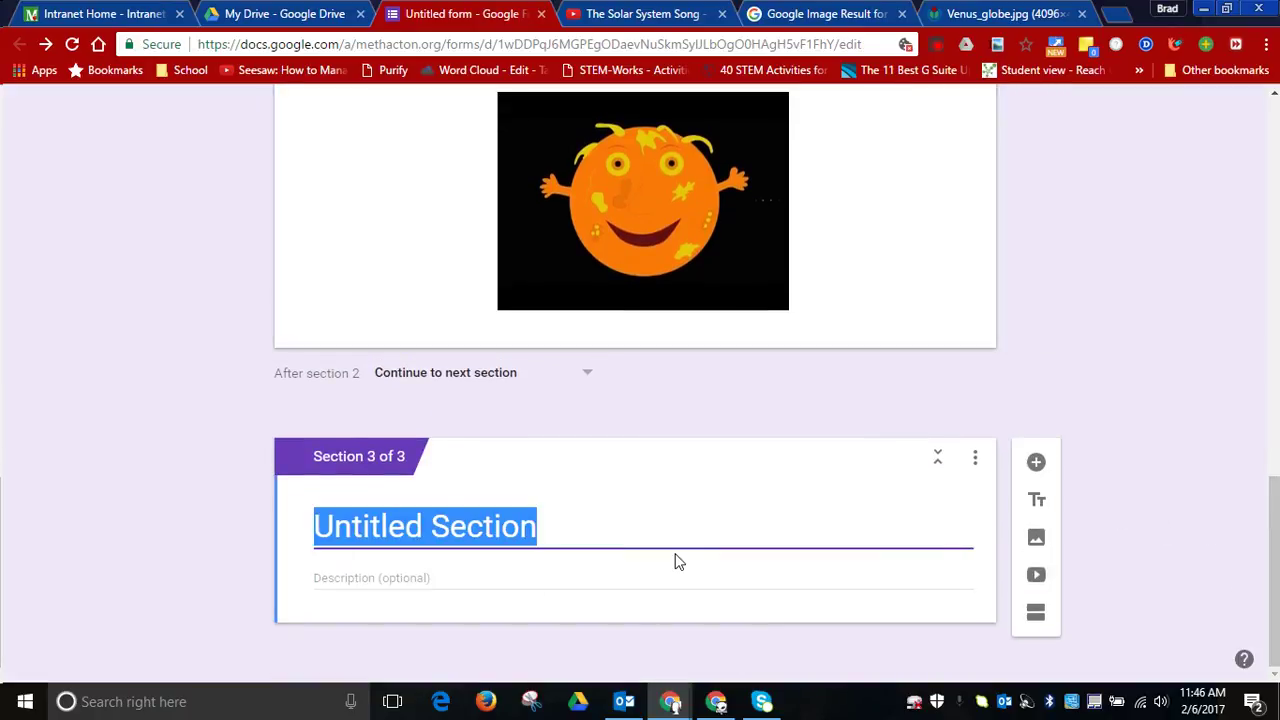
{"action": "left_click", "coordinate": [1037, 466]}
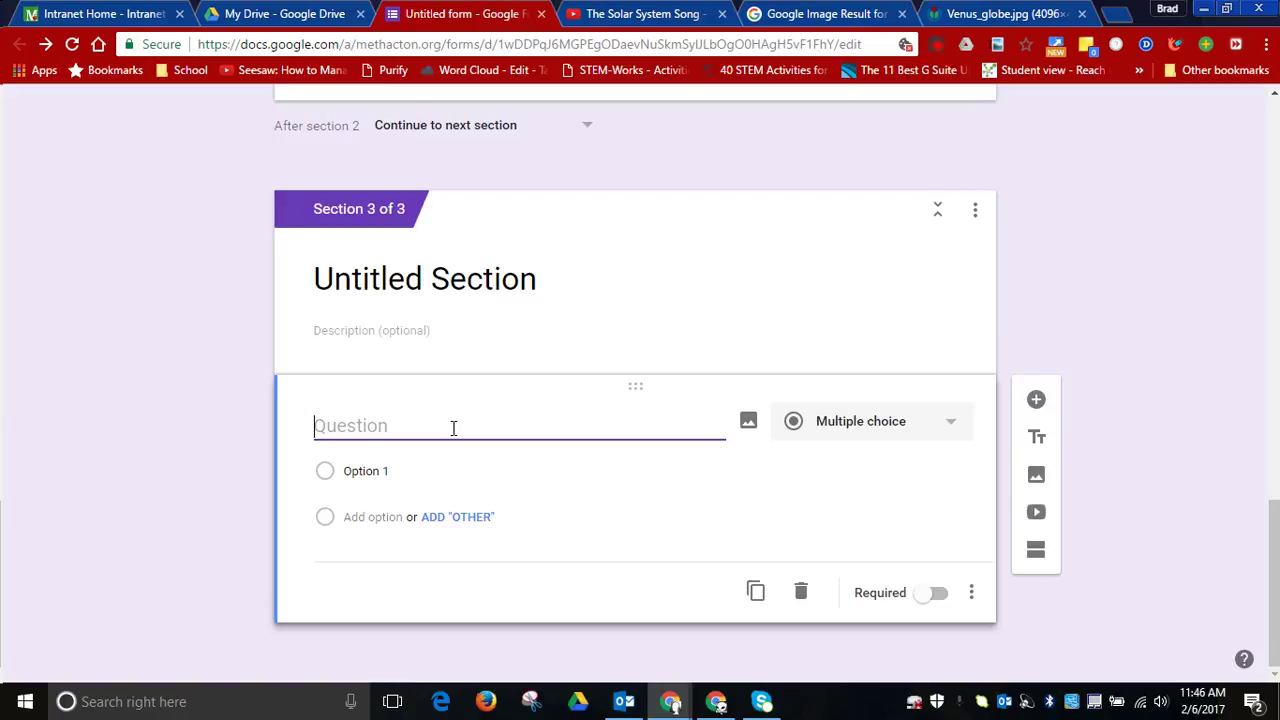
{"action": "type", "text": "What is the "}
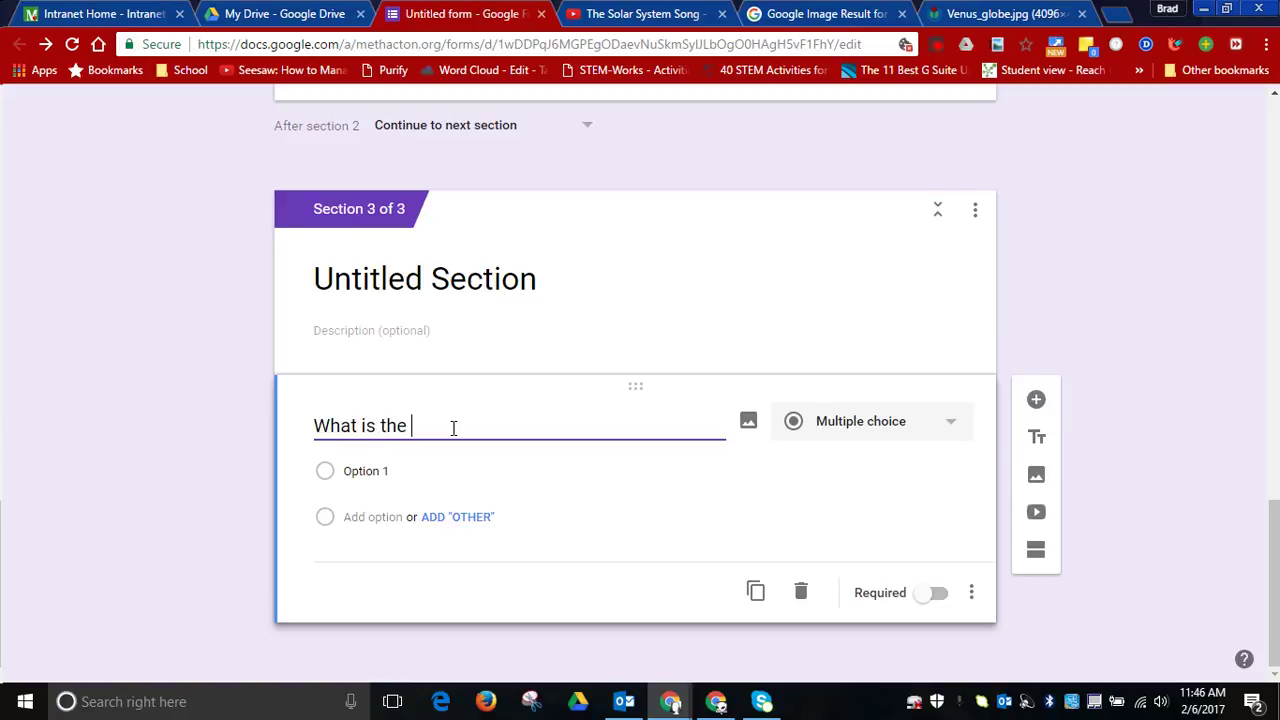
{"action": "type", "text": "name of the p;la"}
{"action": "key", "text": "BackSpace"}
{"action": "key", "text": "BackSpace"}
{"action": "key", "text": "BackSpace"}
{"action": "type", "text": "lanet "}
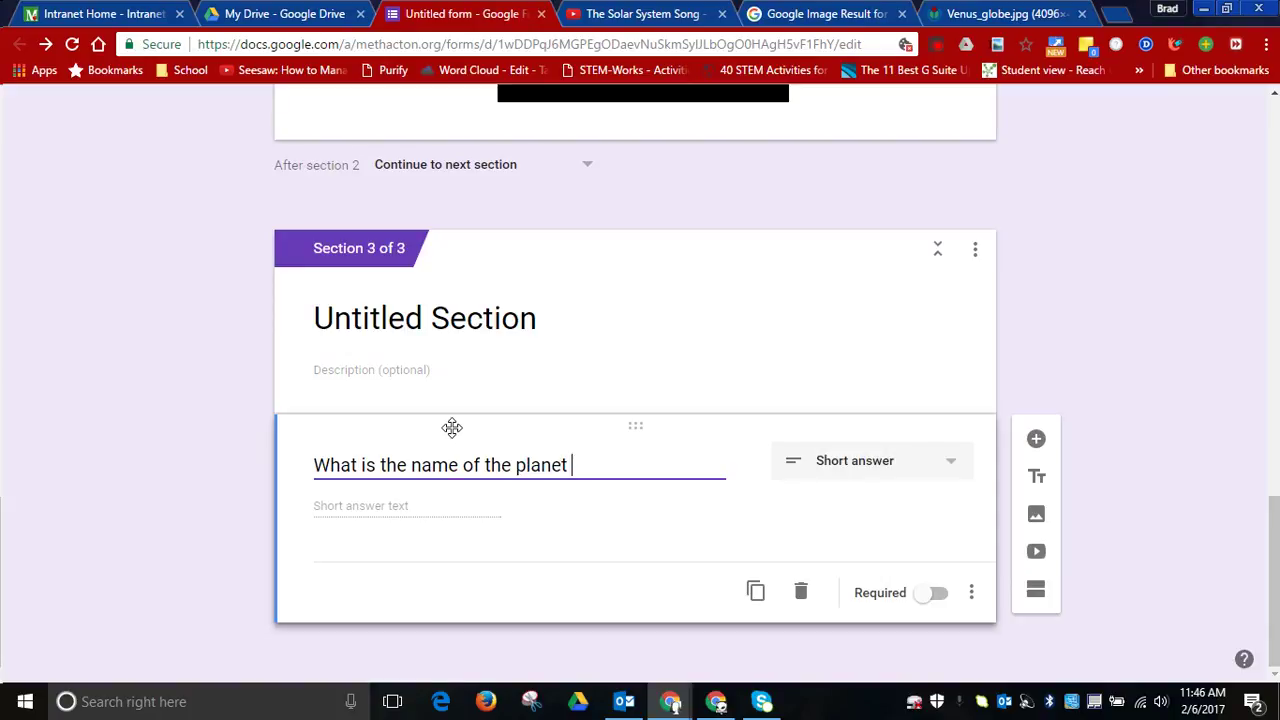
{"action": "type", "text": "shown below?"}
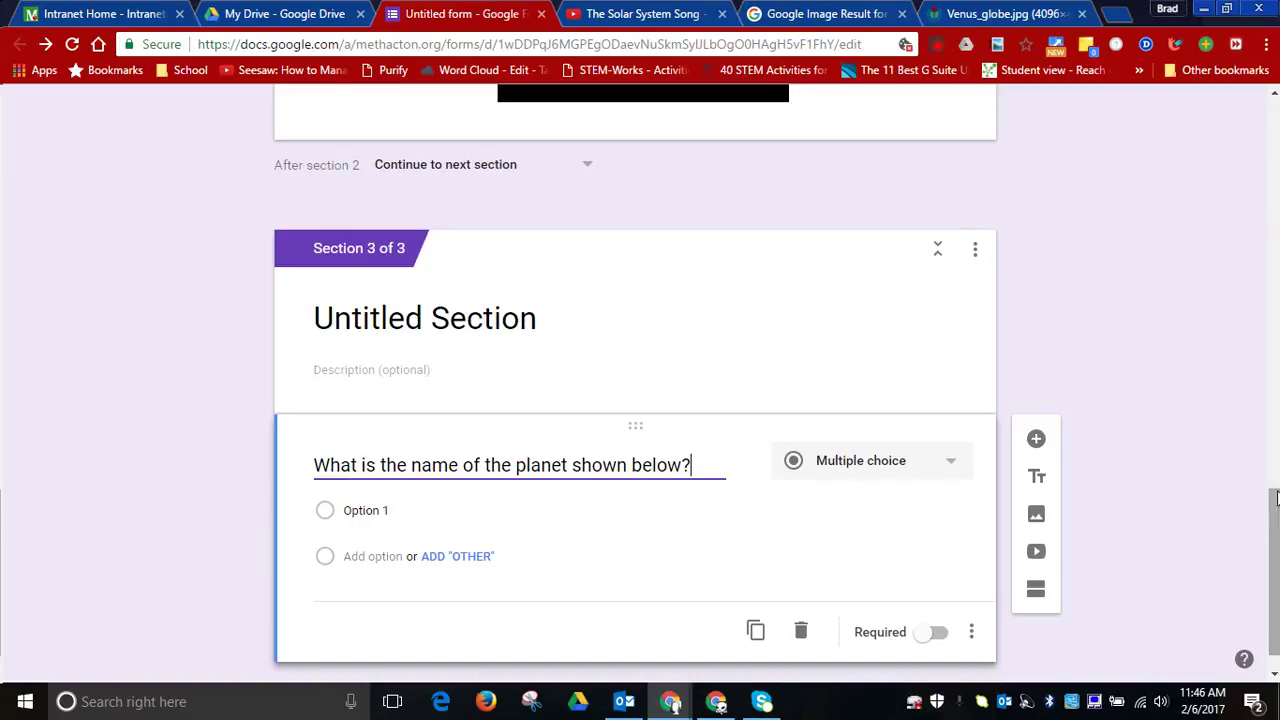
Give the planet question the answer options "a. Mars", "b. Venus" and "c. Jupiter".
{"action": "left_click_drag", "start_coordinate": [1274, 530], "coordinate": [1271, 545]}
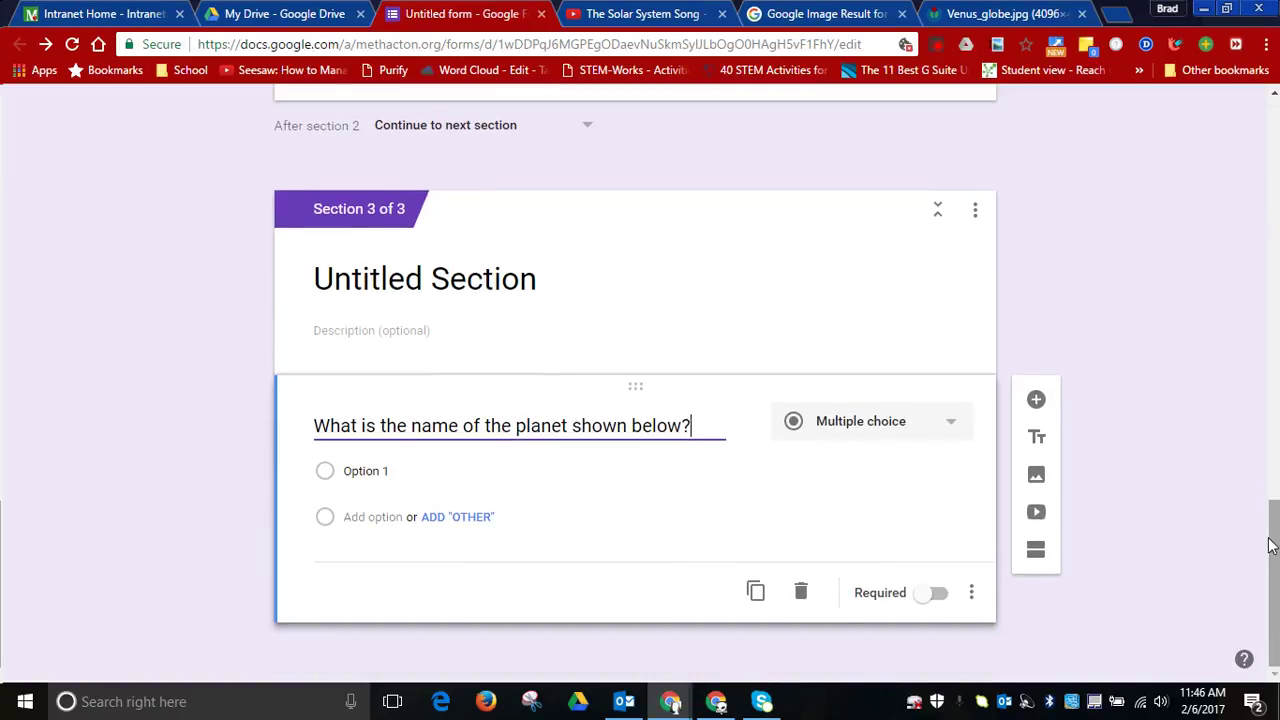
{"action": "left_click", "coordinate": [409, 466]}
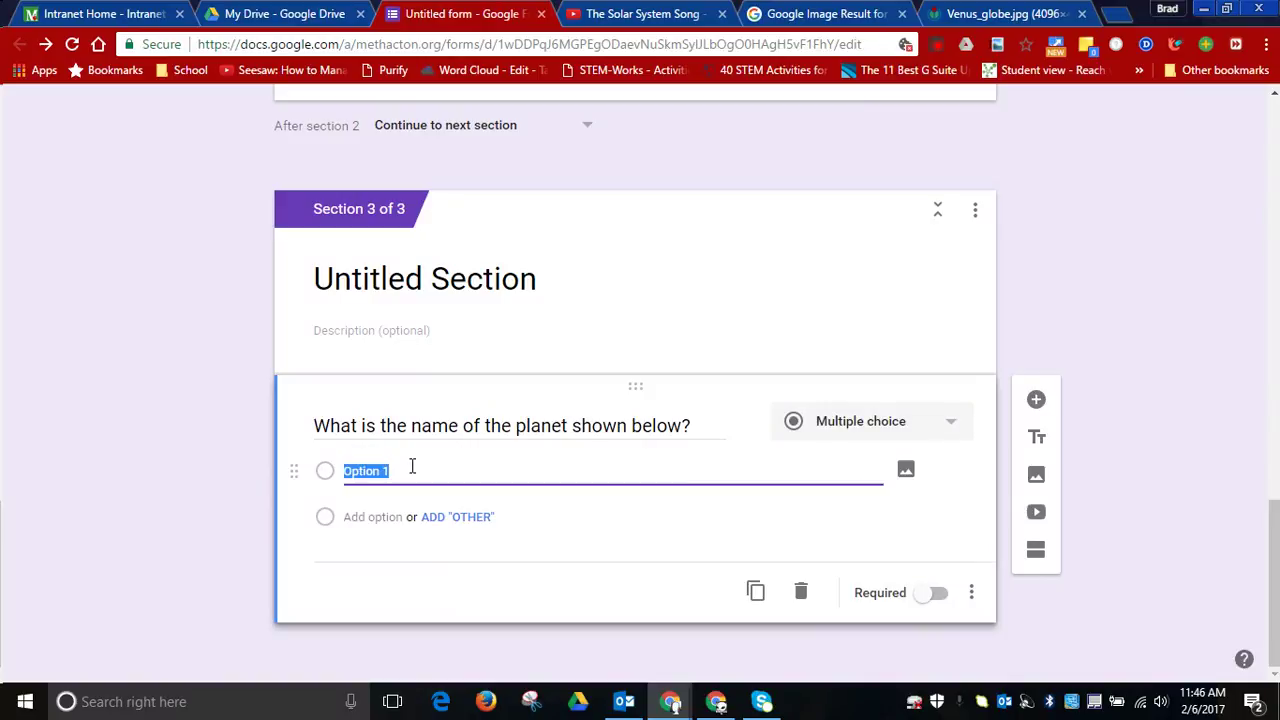
{"action": "type", "text": "a. Mars"}
{"action": "left_click", "coordinate": [368, 518]}
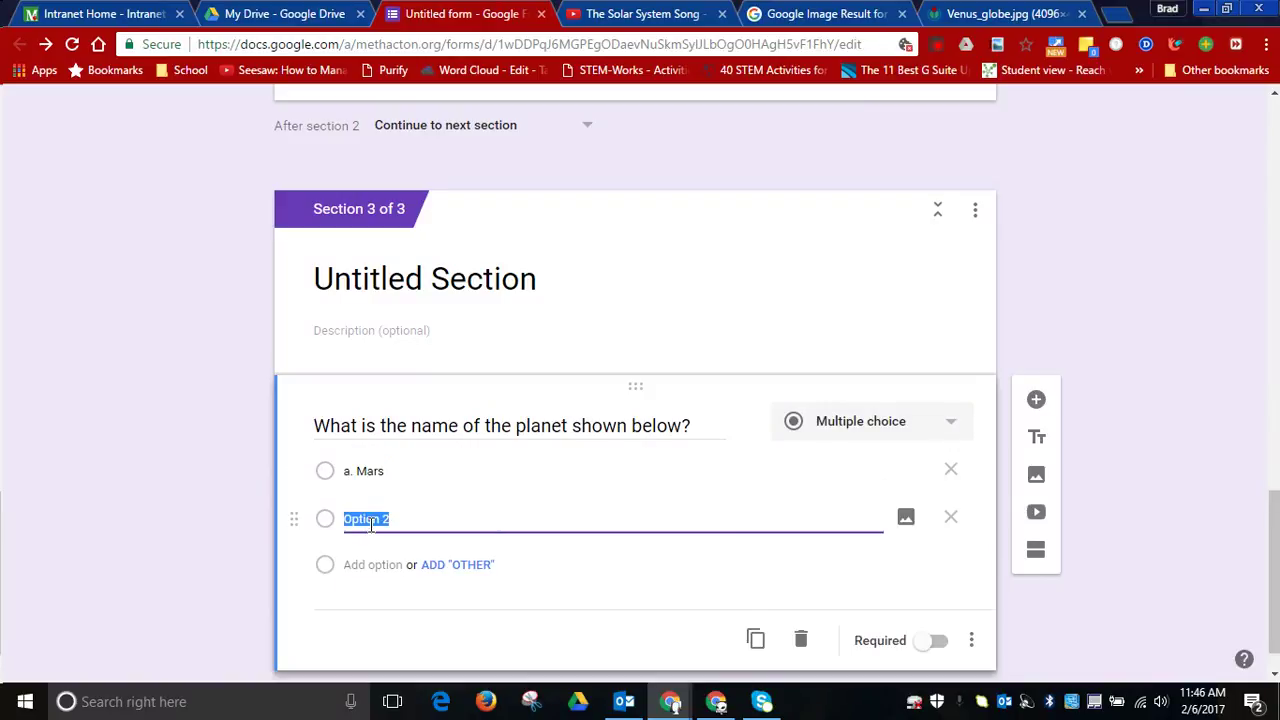
{"action": "type", "text": "b.  Venus"}
{"action": "left_click", "coordinate": [368, 566]}
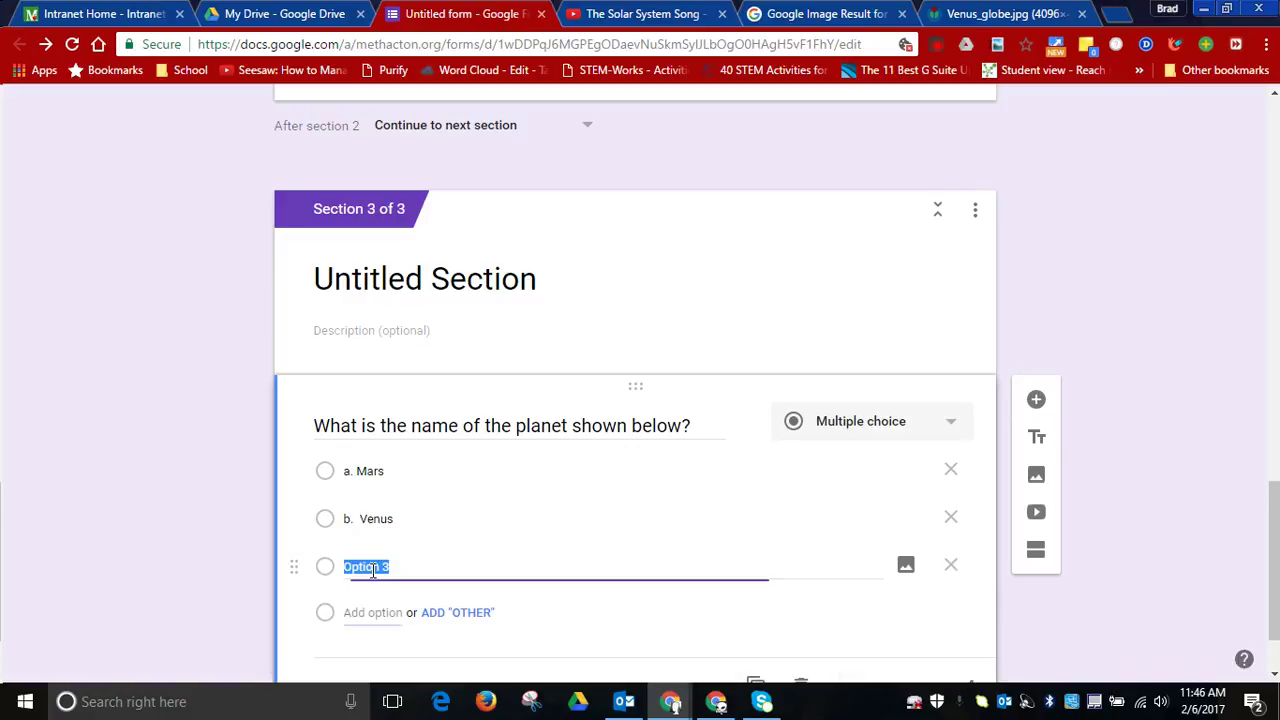
{"action": "type", "text": "c.  Jupiter"}
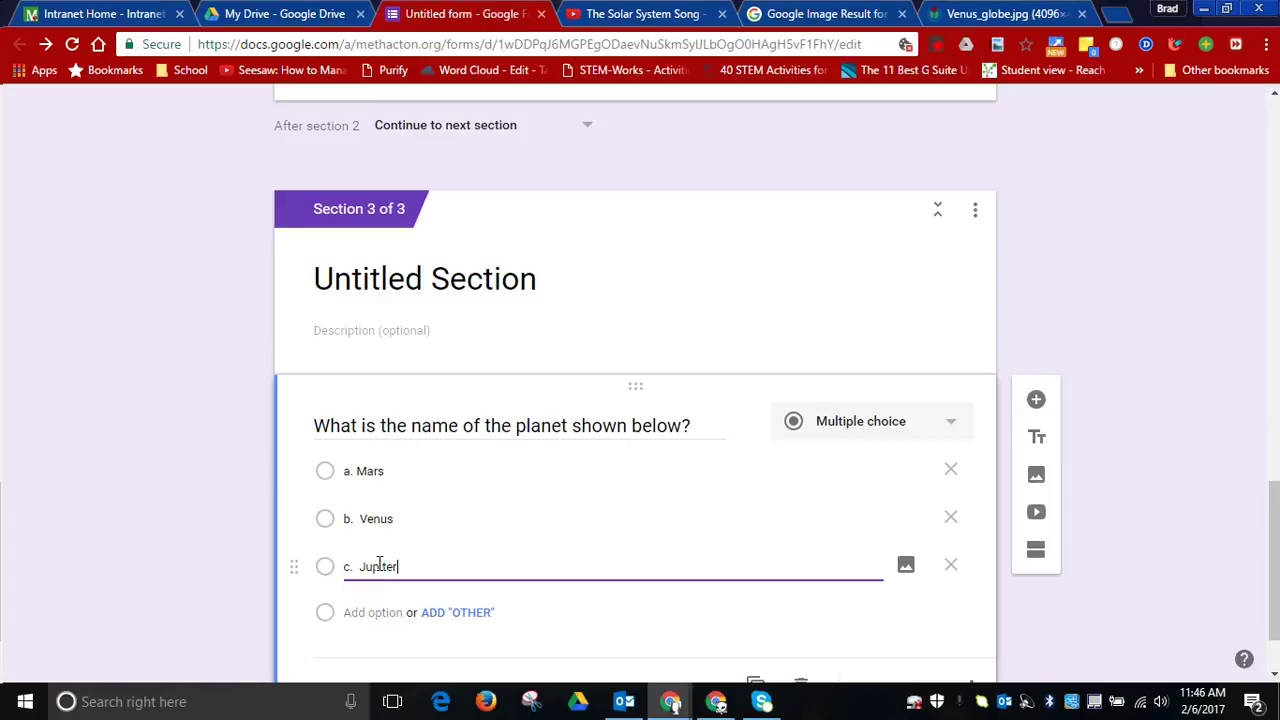
{"action": "left_click", "coordinate": [1189, 492]}
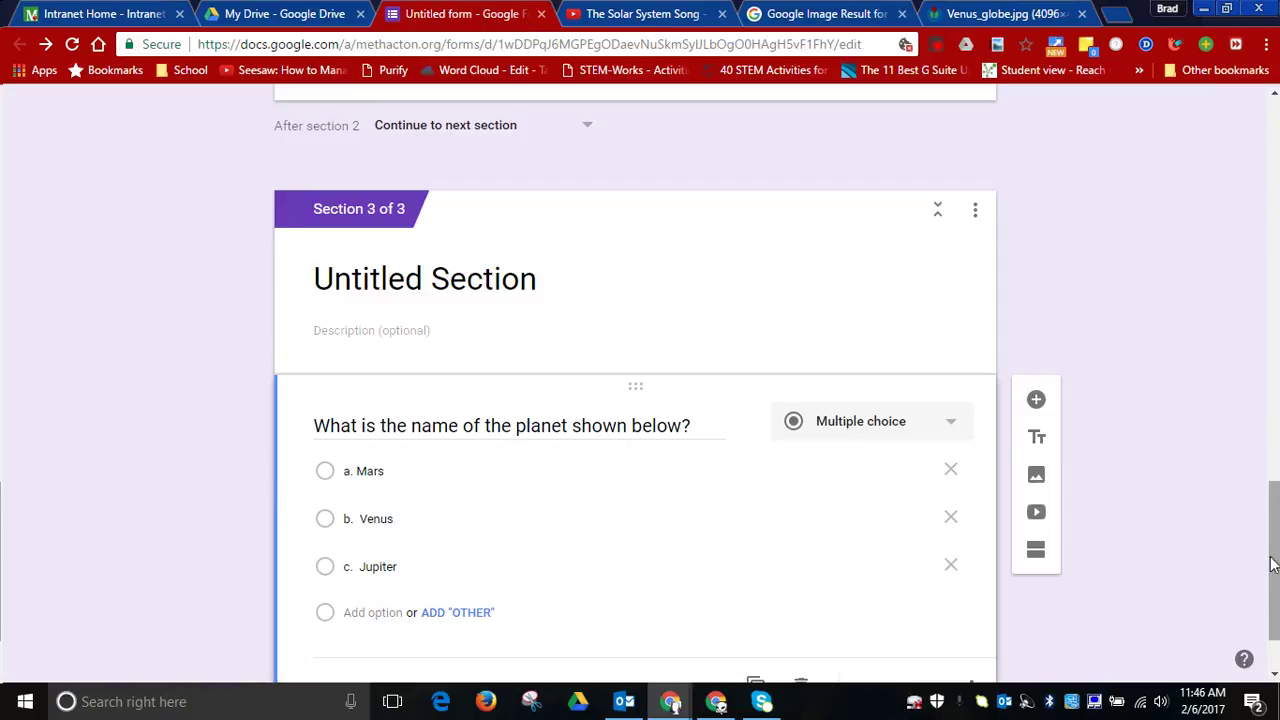
Insert the Venus_globe image from the Desktop below the planet question.
{"action": "scroll", "coordinate": [1272, 563], "scroll_direction": "down", "scroll_amount": 1}
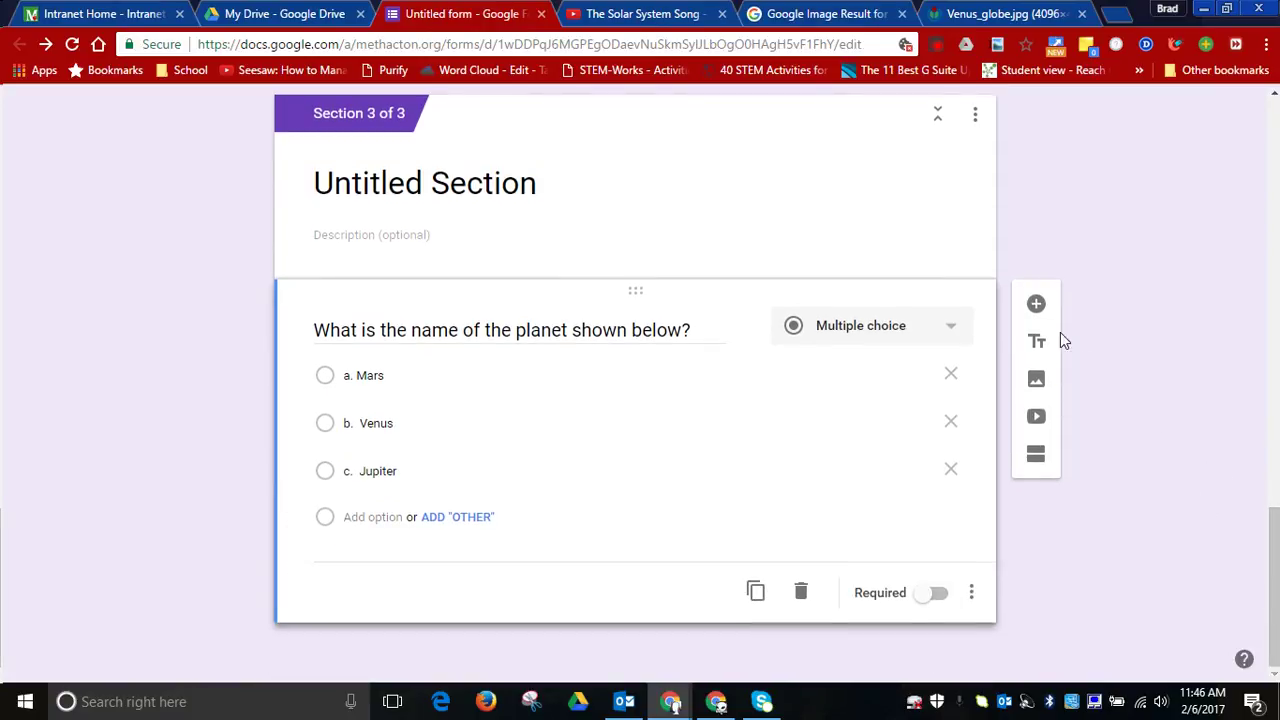
{"action": "left_click", "coordinate": [1038, 386]}
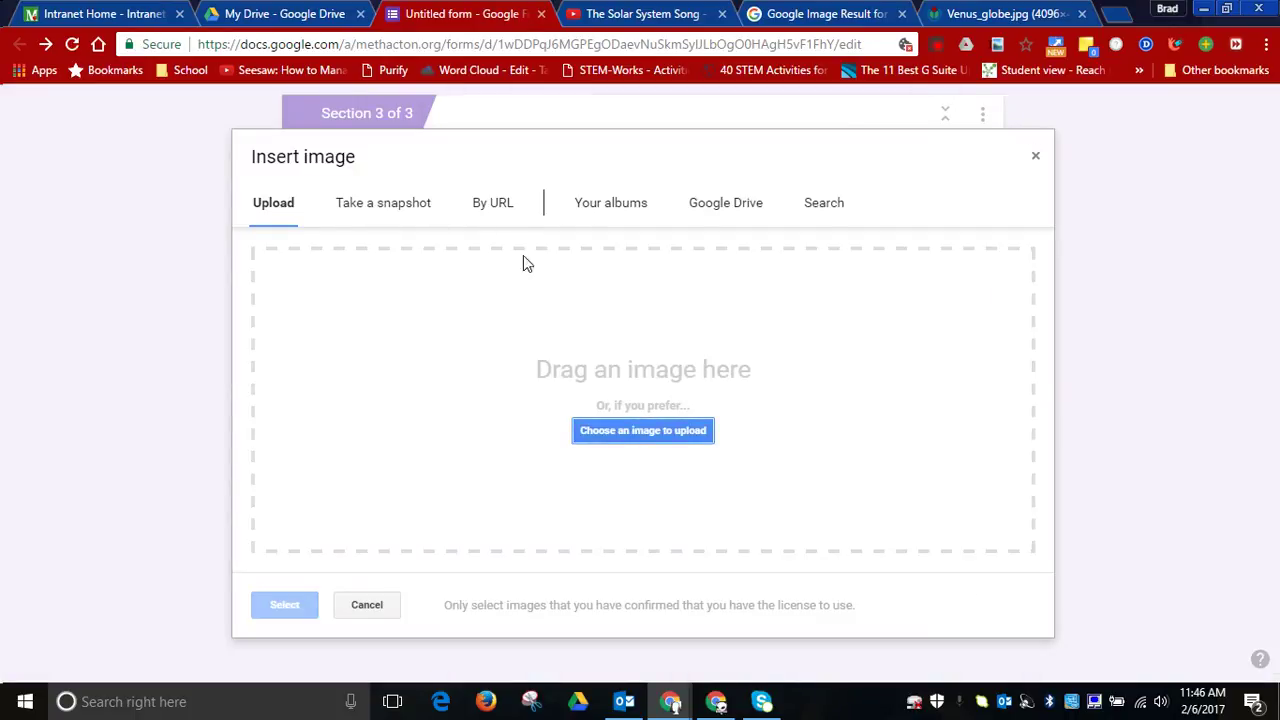
{"action": "left_click", "coordinate": [645, 432]}
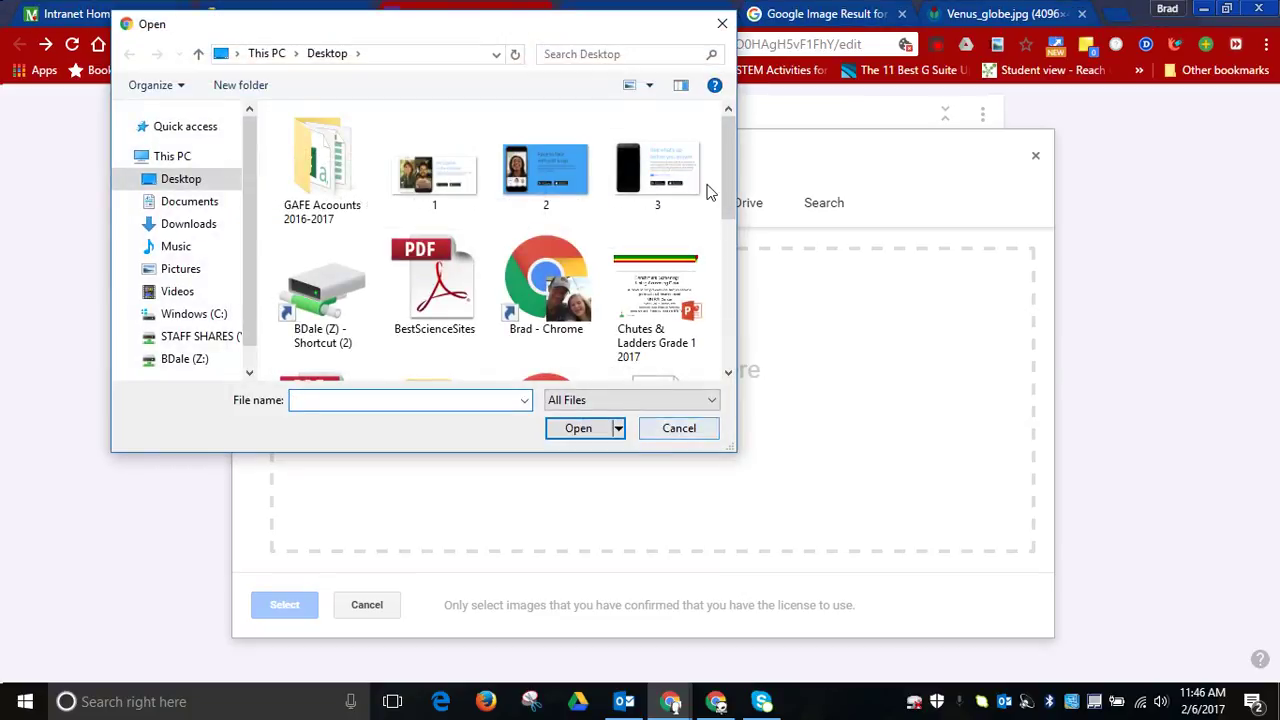
{"action": "left_click_drag", "start_coordinate": [729, 181], "coordinate": [717, 332]}
{"action": "left_click", "coordinate": [572, 310]}
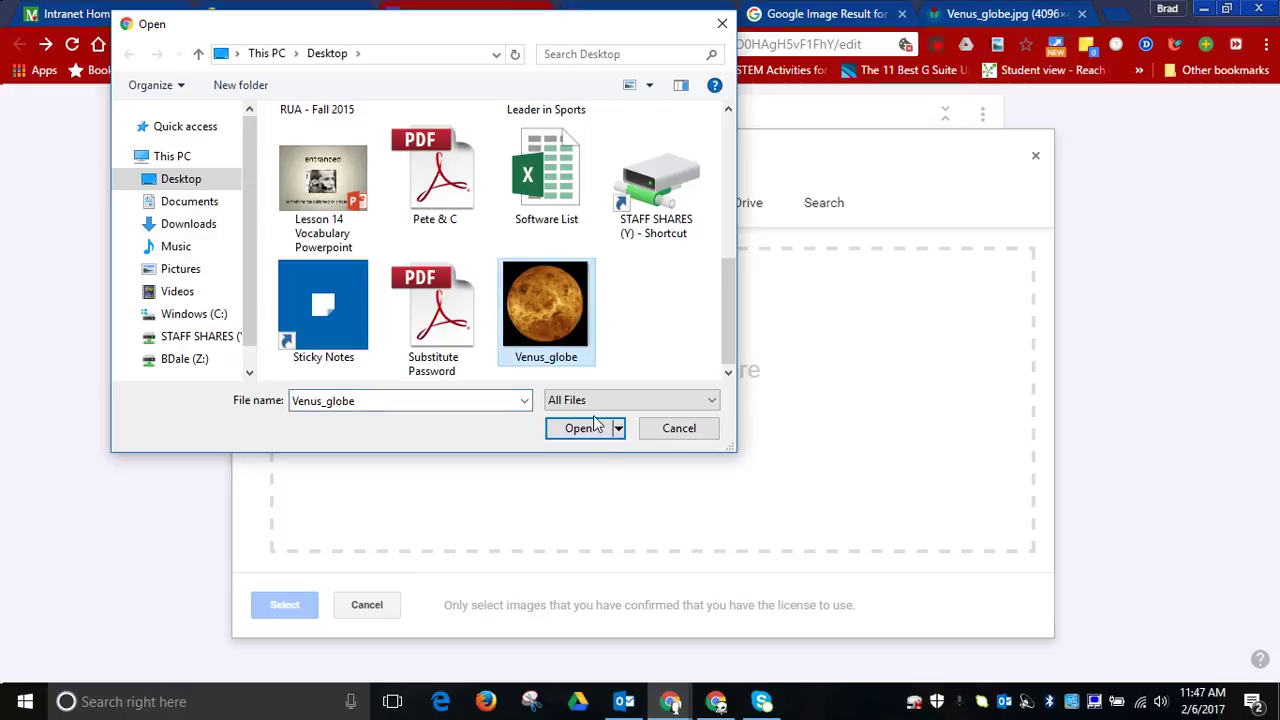
{"action": "left_click", "coordinate": [584, 437]}
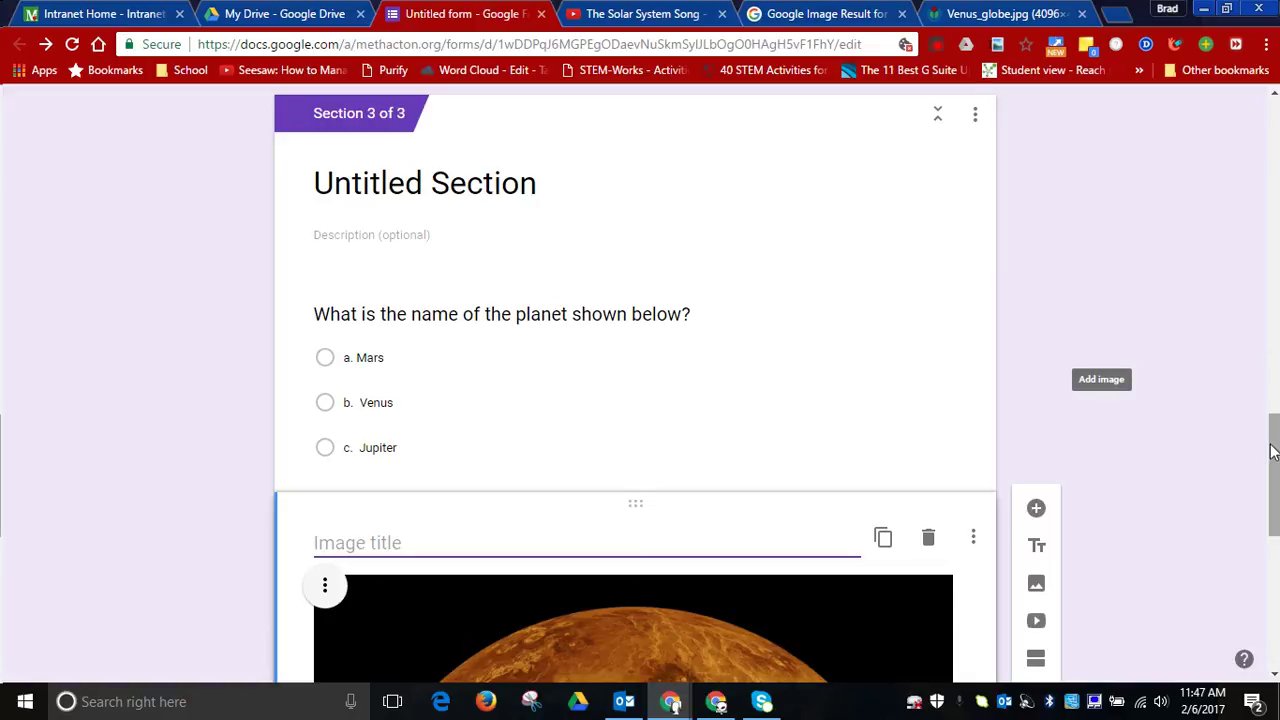
Shrink the Venus image proportionally to about one third of the form's width.
{"action": "left_click_drag", "start_coordinate": [1273, 452], "coordinate": [1271, 515]}
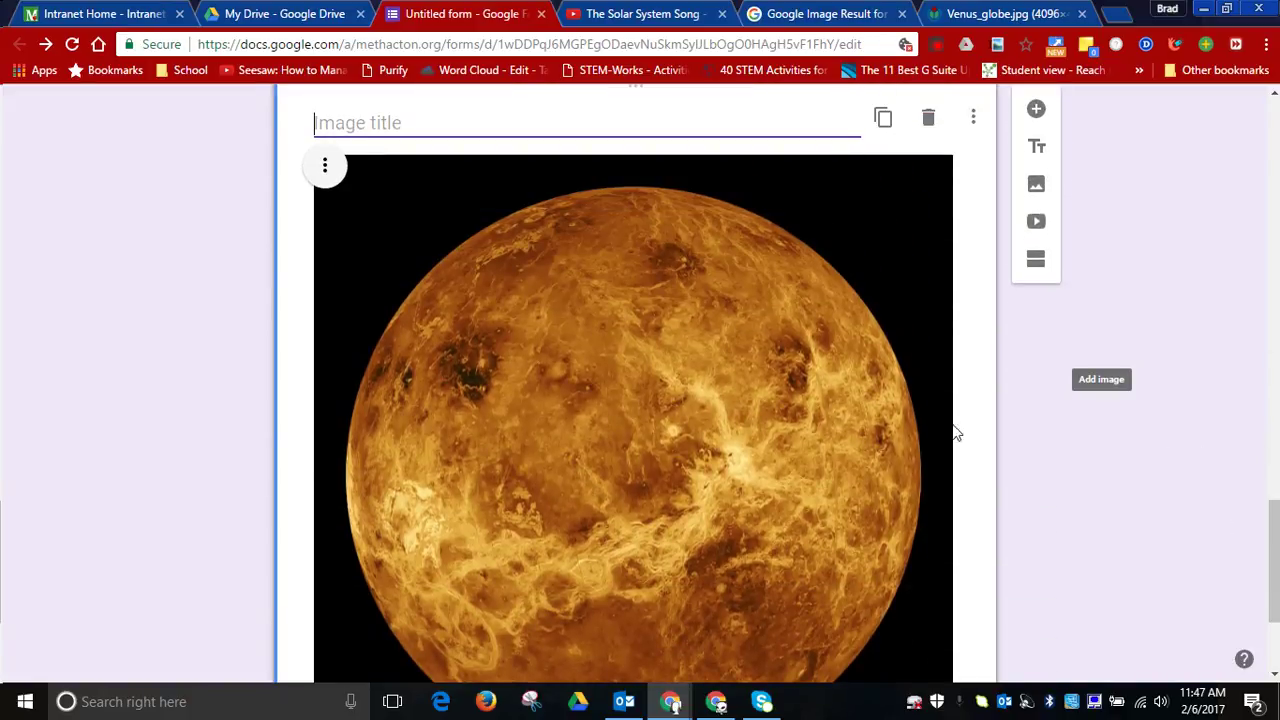
{"action": "left_click", "coordinate": [835, 412]}
{"action": "left_click_drag", "start_coordinate": [950, 160], "coordinate": [772, 395]}
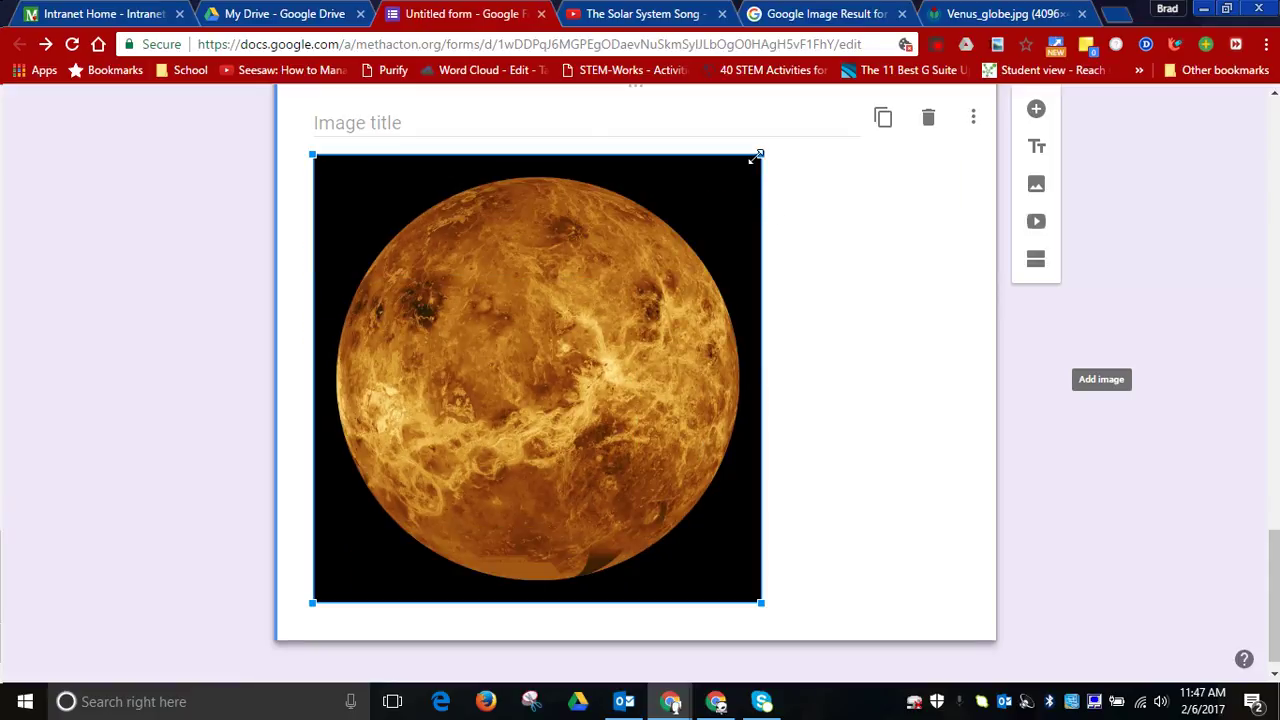
{"action": "left_click_drag", "start_coordinate": [761, 156], "coordinate": [553, 345]}
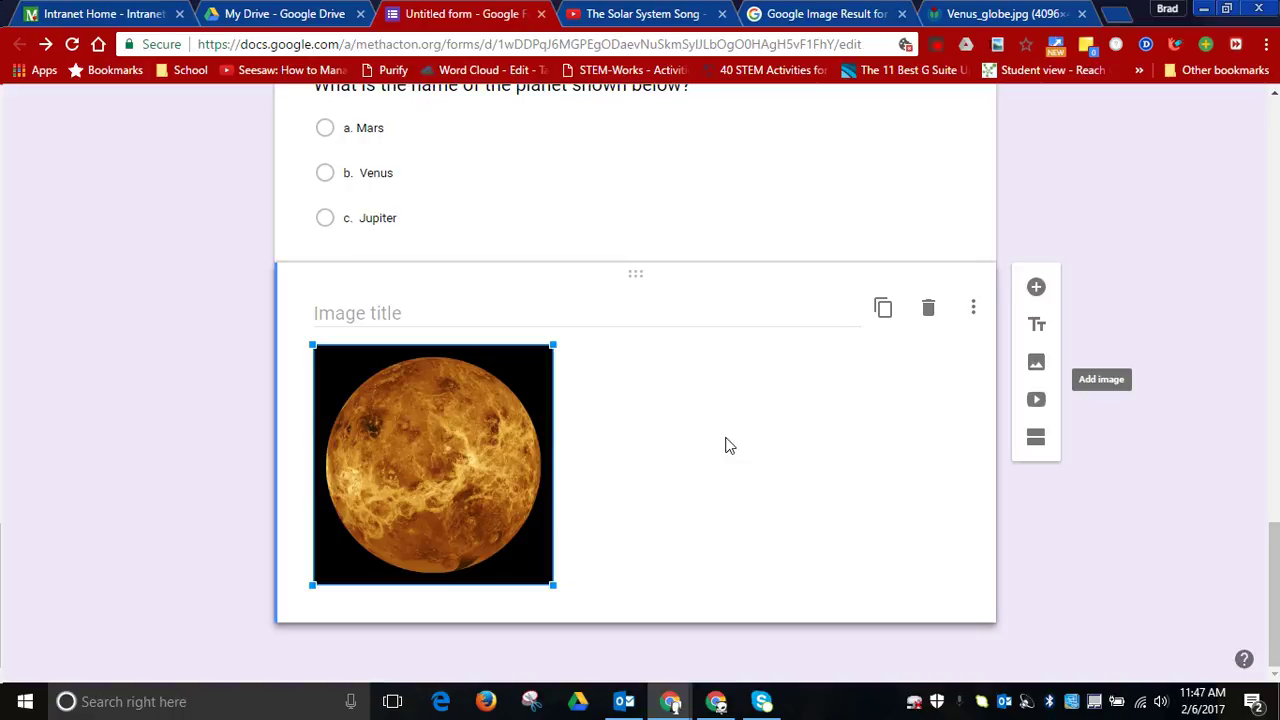
{"action": "left_click", "coordinate": [566, 408]}
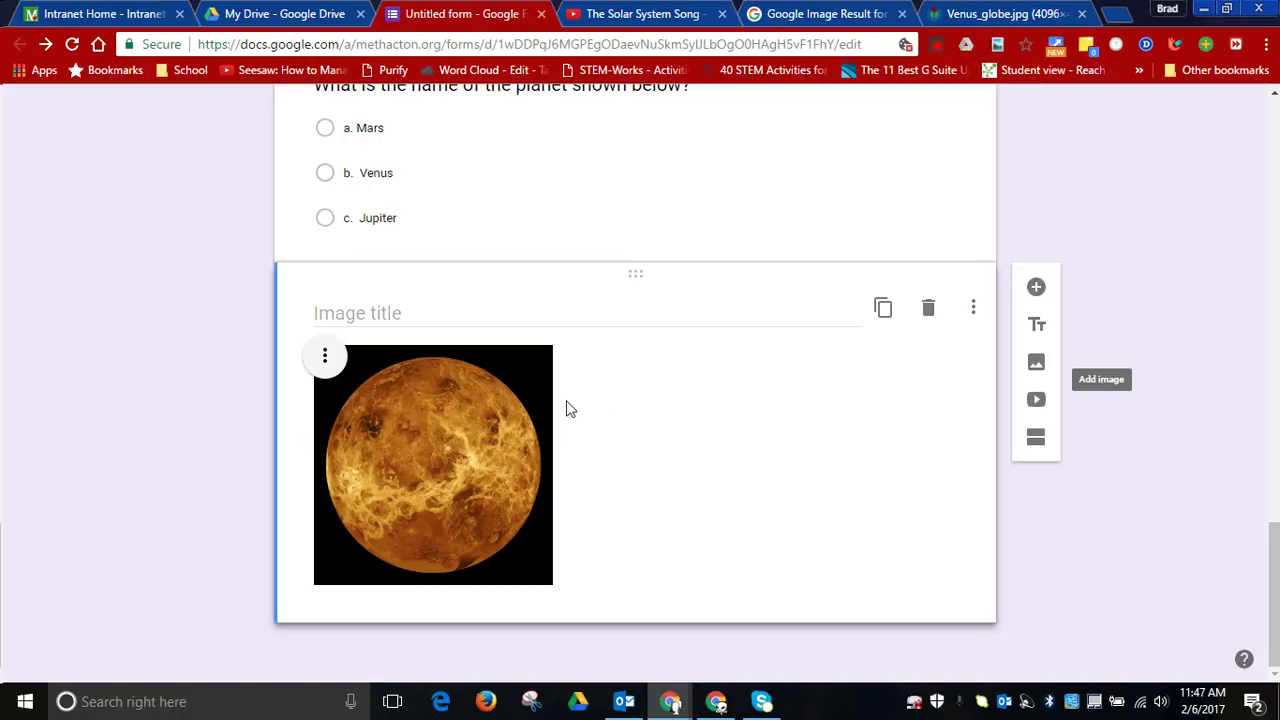
Center the Venus image and make the planet question above it required.
{"action": "left_click", "coordinate": [327, 356]}
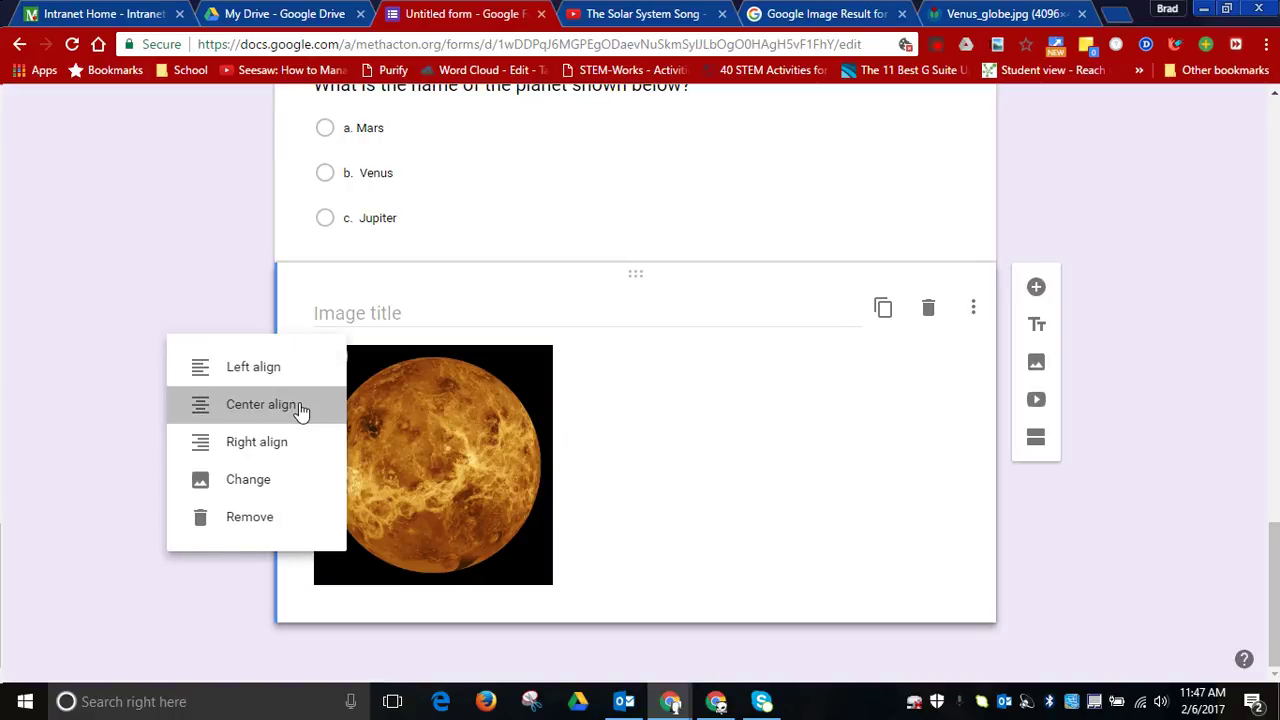
{"action": "left_click", "coordinate": [300, 406]}
{"action": "left_click", "coordinate": [523, 191]}
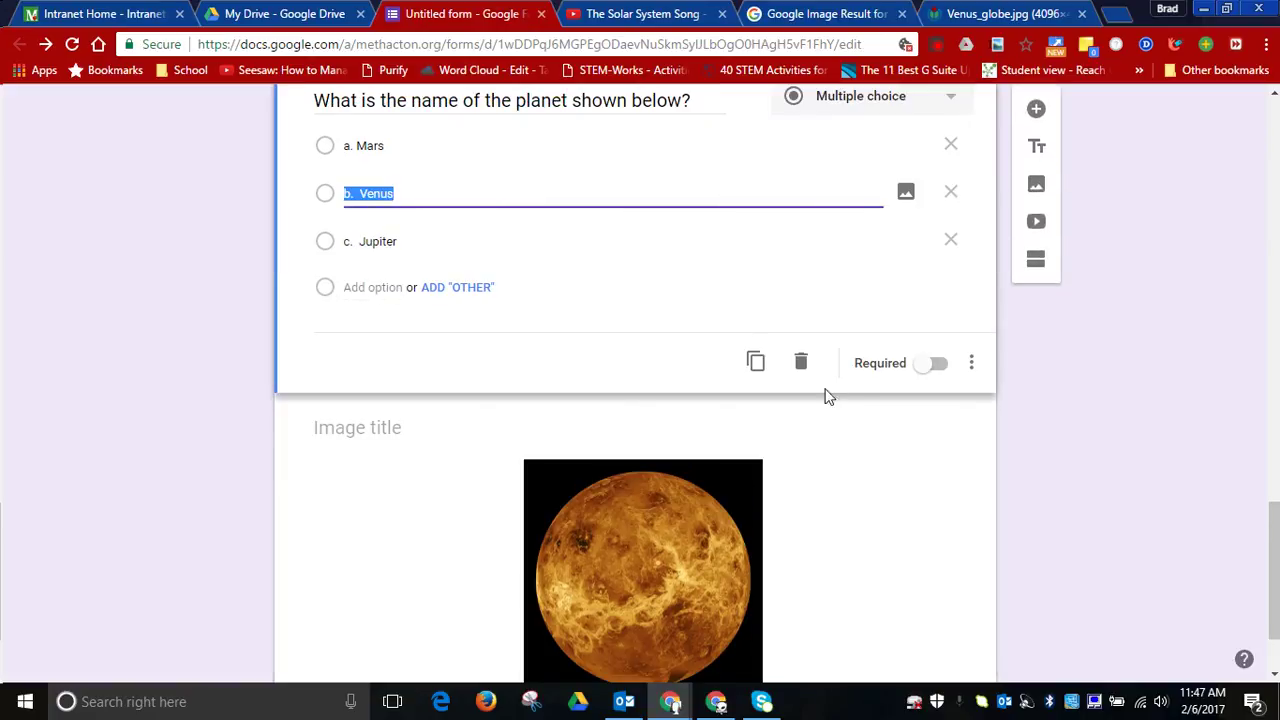
{"action": "left_click", "coordinate": [930, 363]}
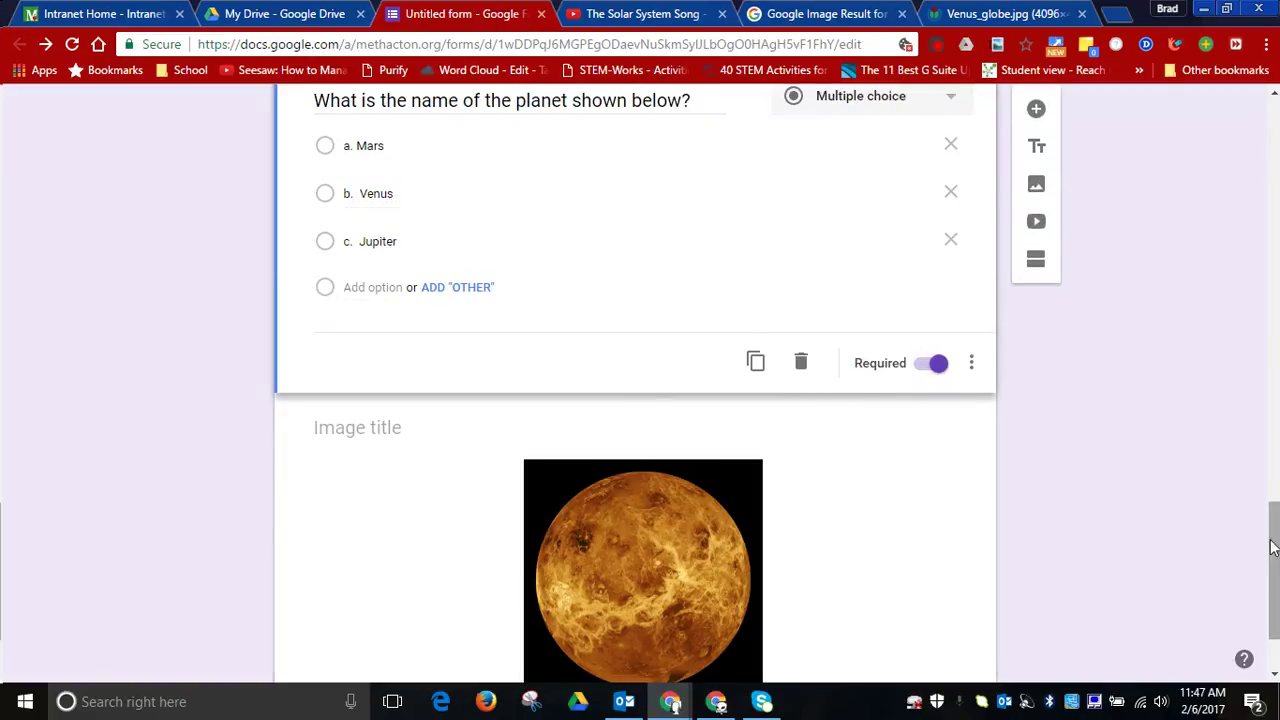
Preview the form's first page as respondents see it, then return to the form editor.
{"action": "left_click_drag", "start_coordinate": [1273, 585], "coordinate": [1274, 148]}
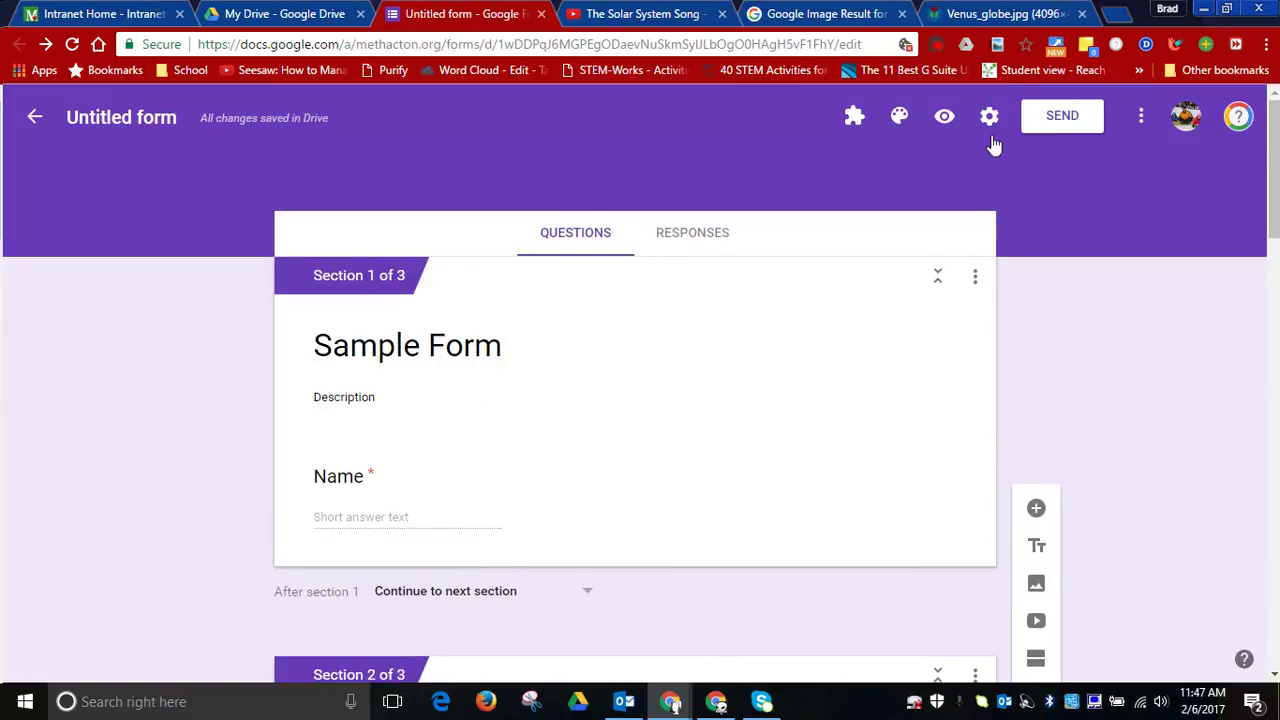
{"action": "left_click", "coordinate": [945, 122]}
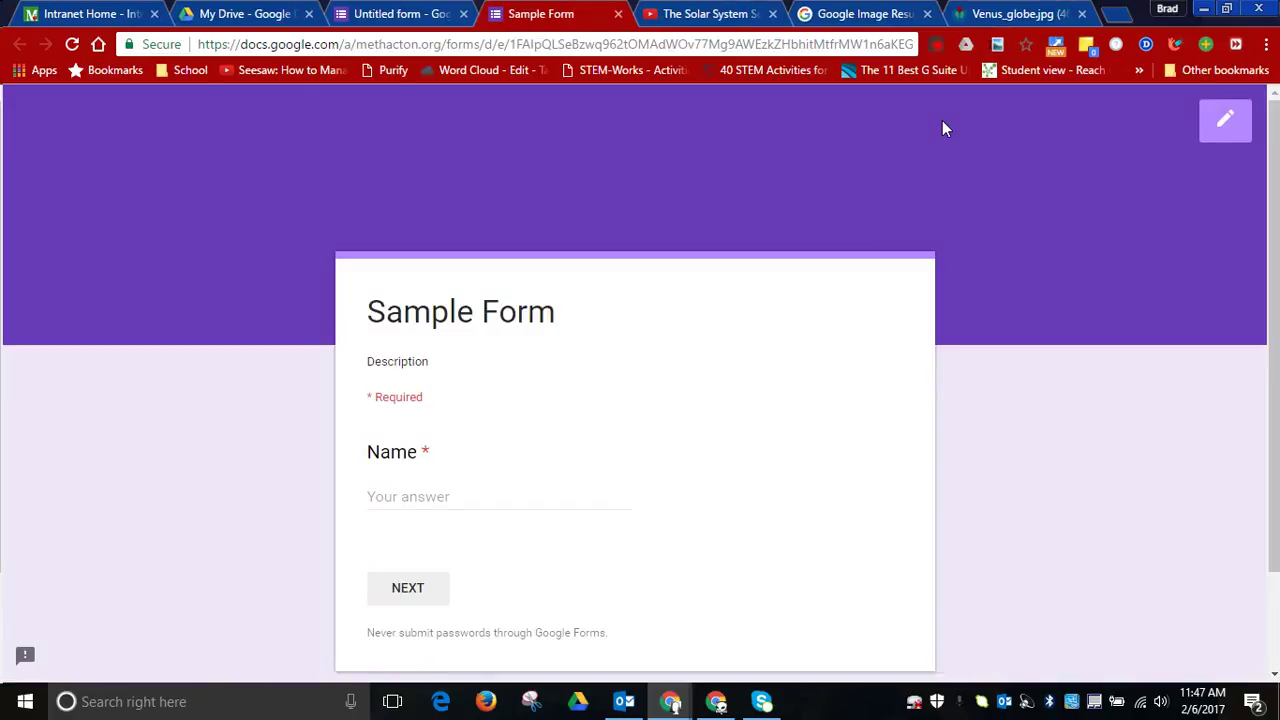
{"action": "scroll", "coordinate": [1275, 180], "scroll_direction": "down", "scroll_amount": 2}
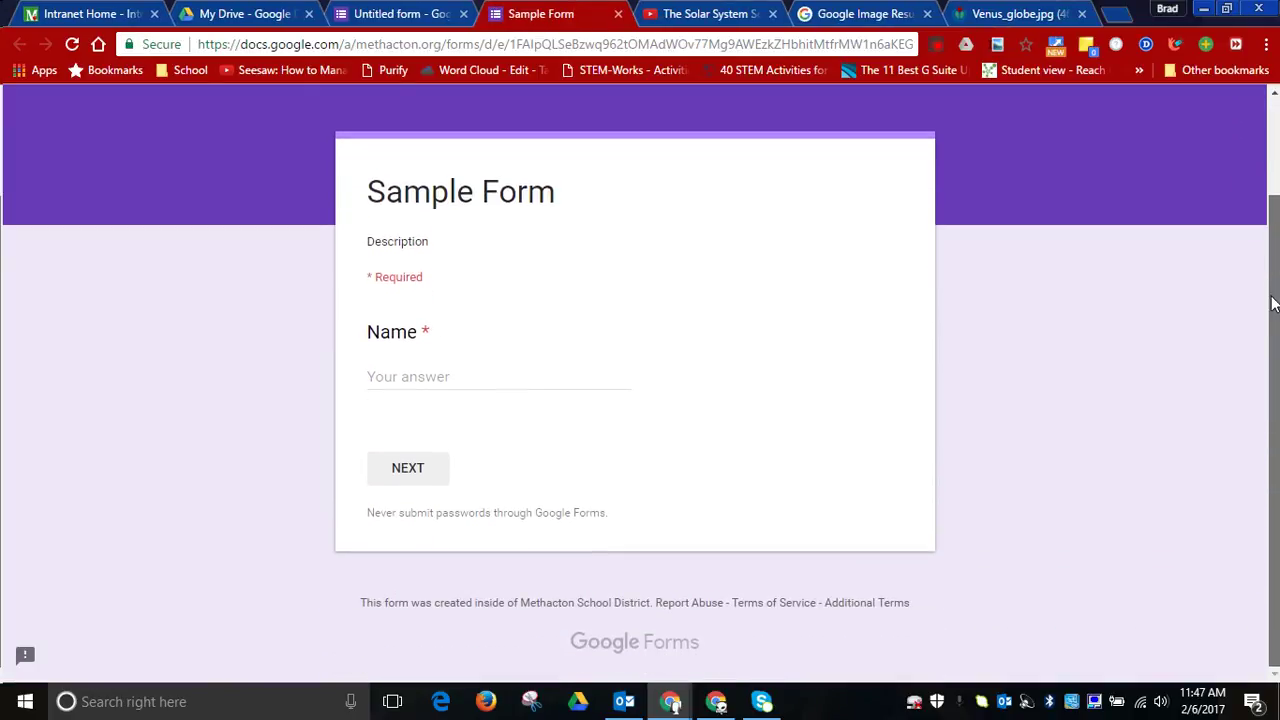
{"action": "scroll", "coordinate": [1272, 314], "scroll_direction": "up", "scroll_amount": 2}
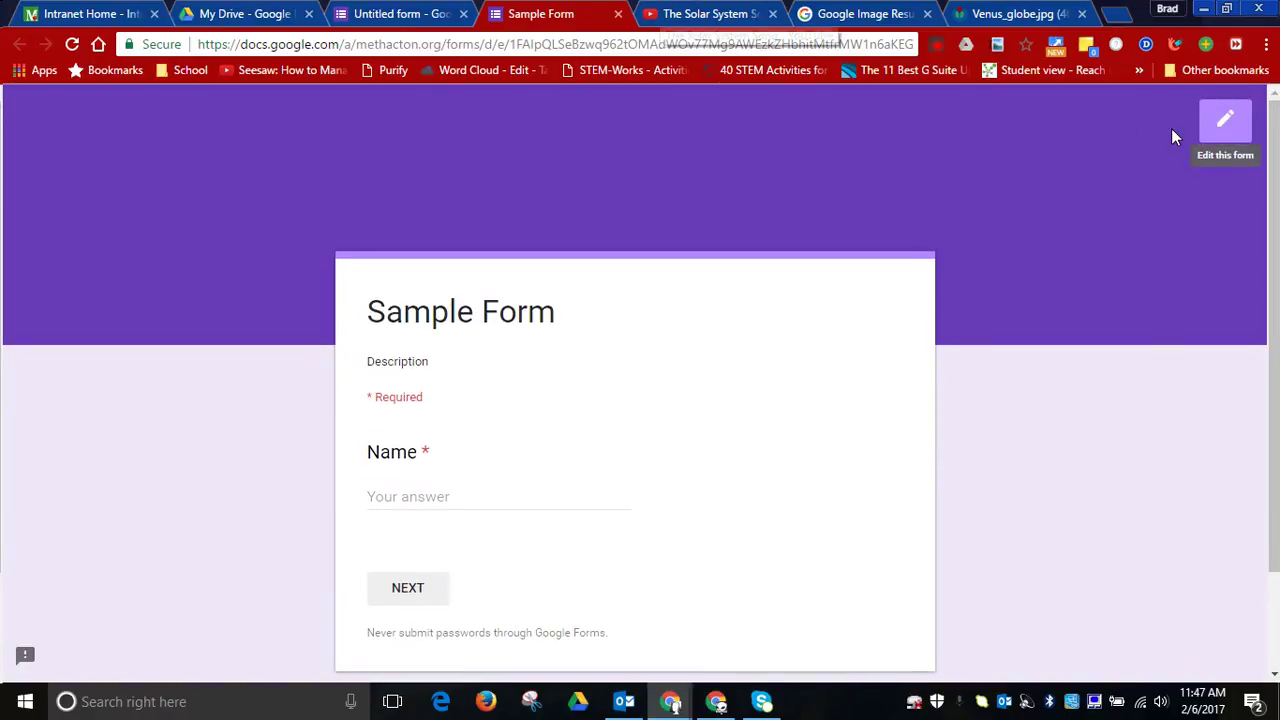
{"action": "left_click", "coordinate": [400, 14]}
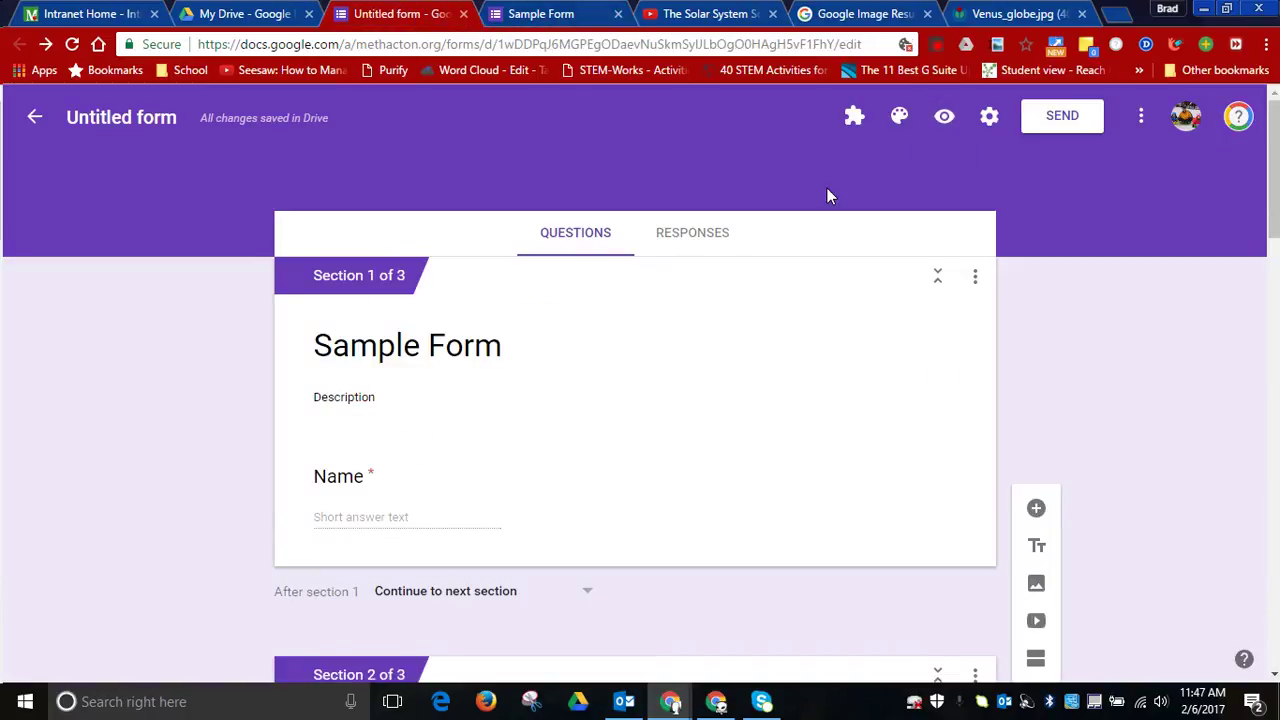
Apply the Work and School image theme showing an open book with pages folded into a heart.
{"action": "left_click", "coordinate": [898, 119]}
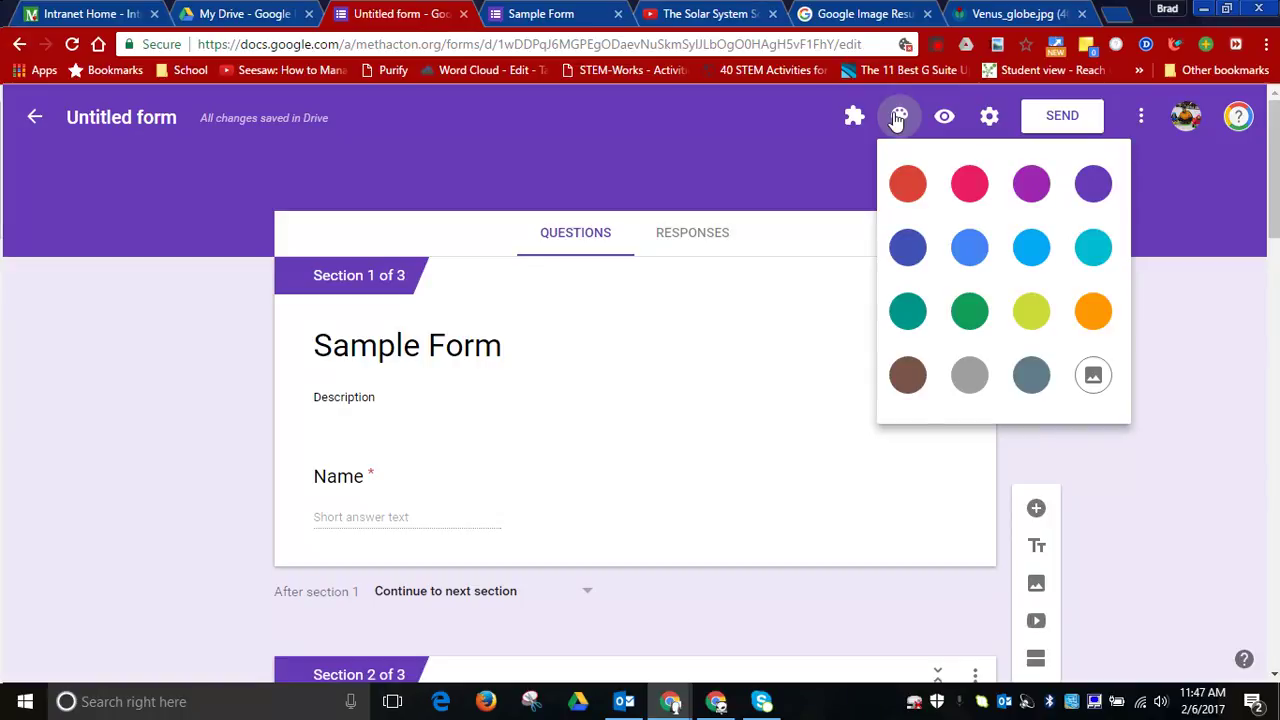
{"action": "left_click", "coordinate": [1094, 379]}
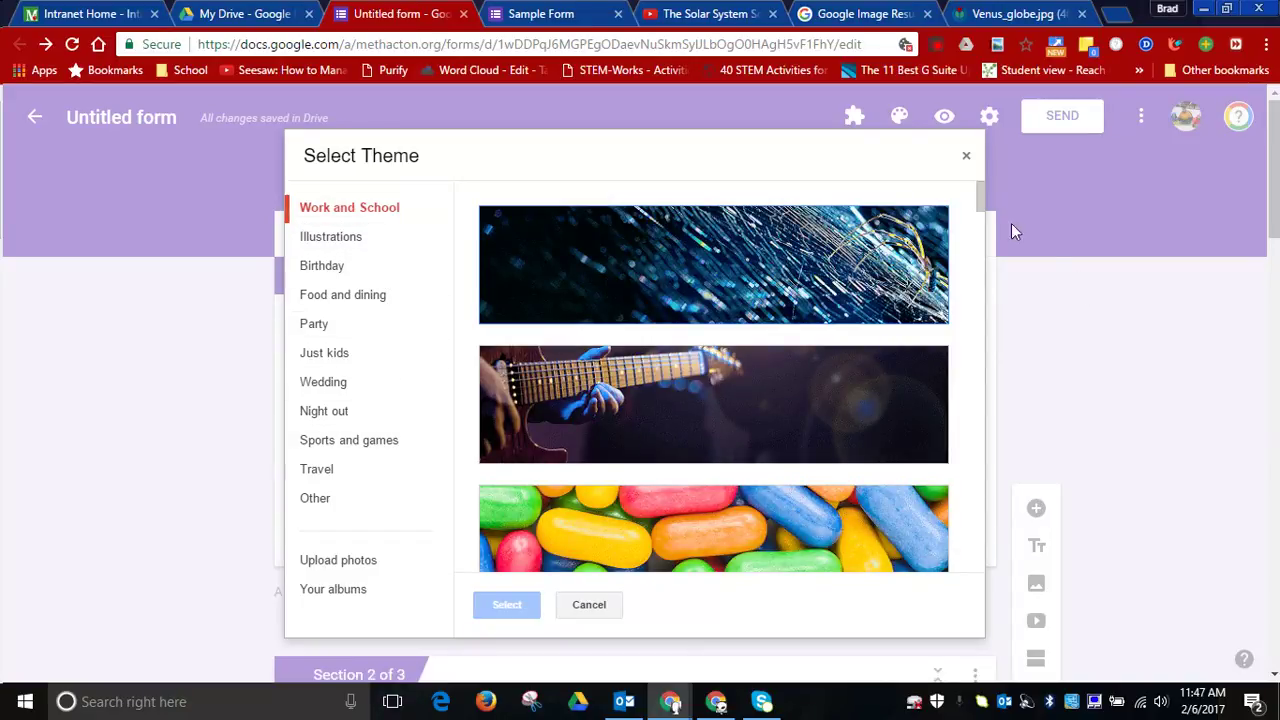
{"action": "left_click_drag", "start_coordinate": [978, 205], "coordinate": [971, 283]}
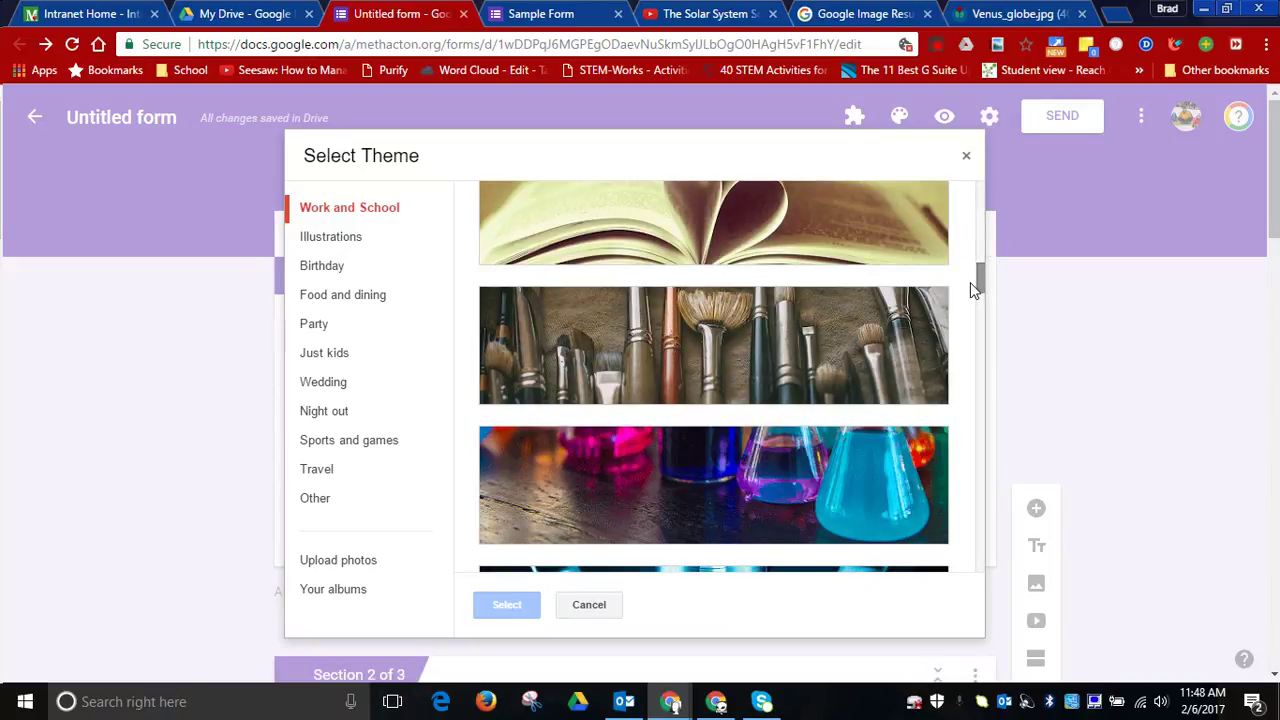
{"action": "left_click", "coordinate": [862, 222]}
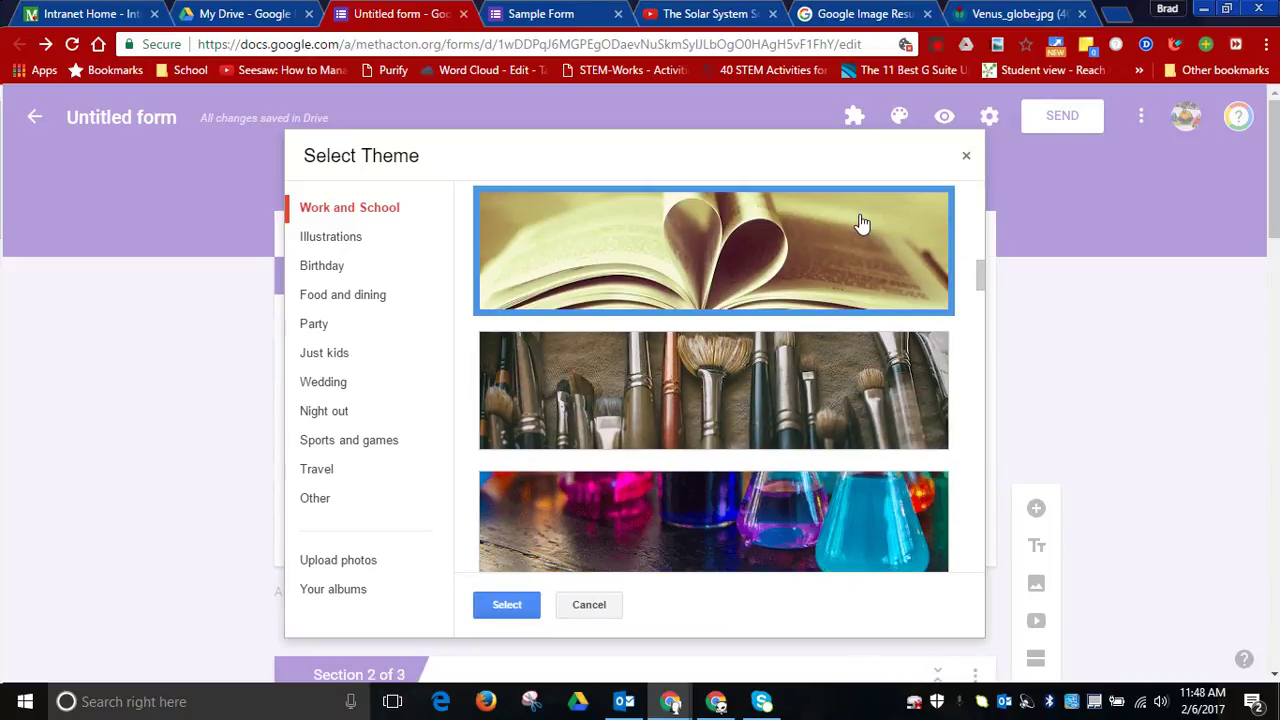
{"action": "left_click", "coordinate": [508, 608]}
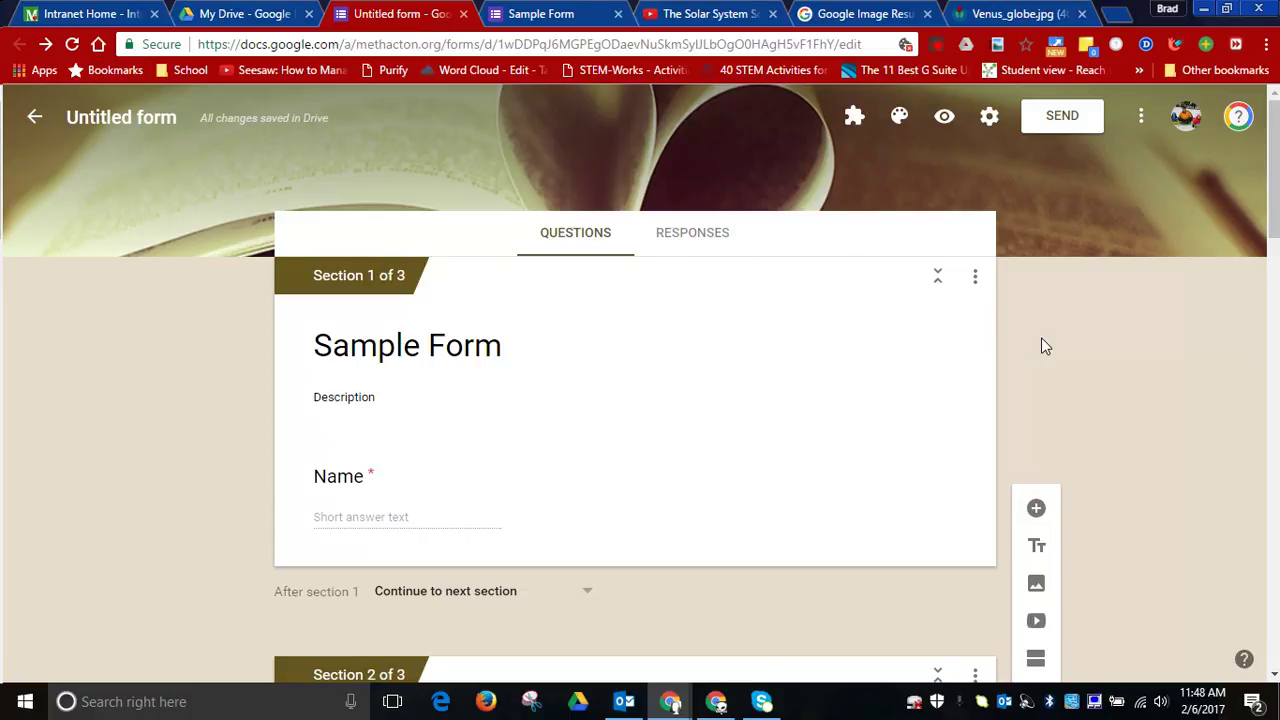
{"action": "mouse_move", "coordinate": [1268, 194]}
{"action": "left_mouse_down"}
{"action": "mouse_move", "coordinate": [1257, 528]}
{"action": "mouse_move", "coordinate": [1265, 188]}
{"action": "left_mouse_up"}
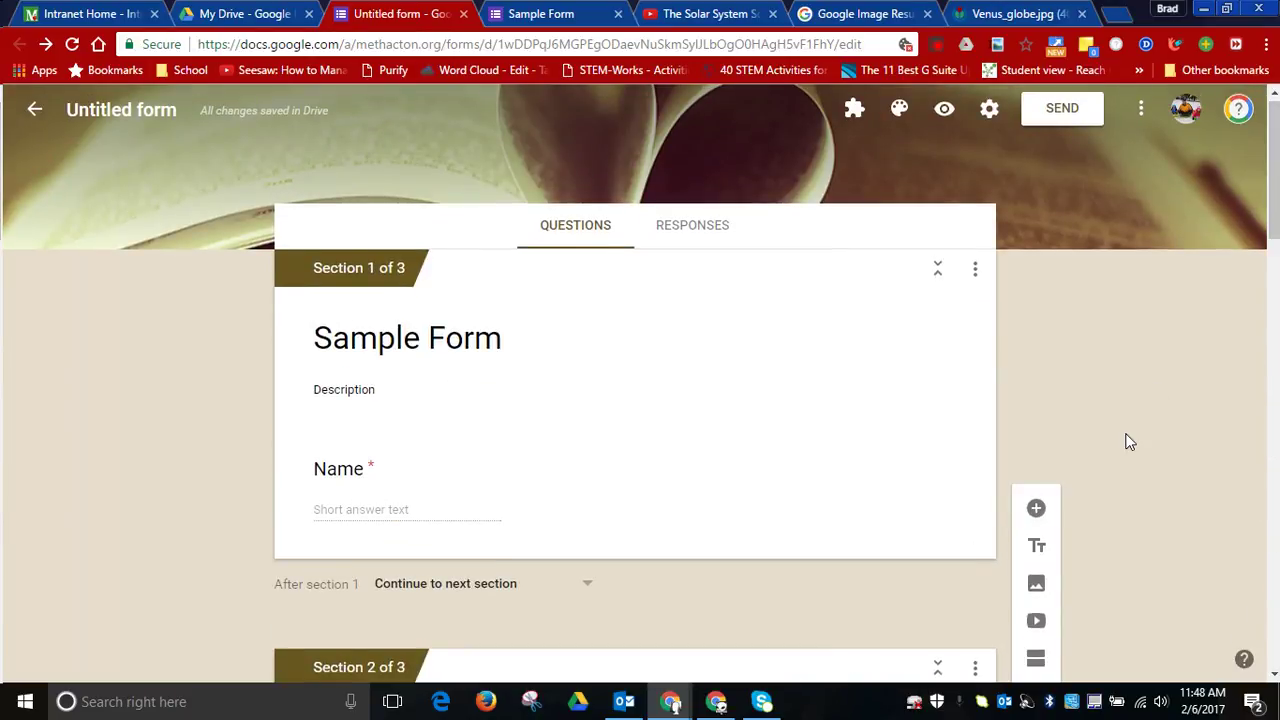